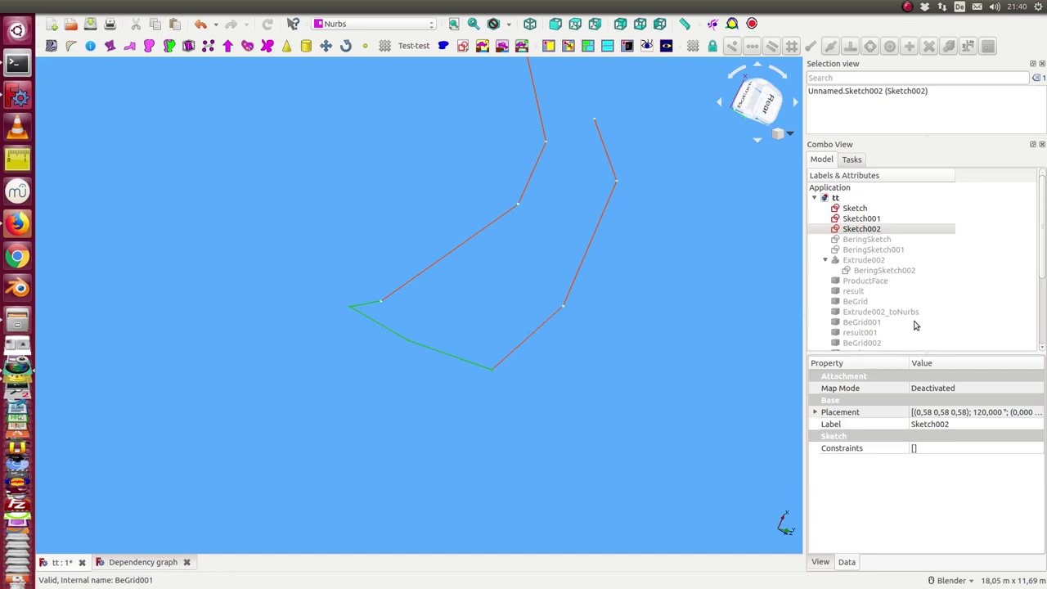
Select BeringSketch, BeringSketch001 and BeringSketch002 and view their curves from the right.
scroll(686, 388, down, 2)
mouse_move(649, 408)
middle_down()
mouse_move(543, 423)
mouse_move(500, 212)
mouse_move(437, 204)
mouse_move(445, 253)
middle_up()
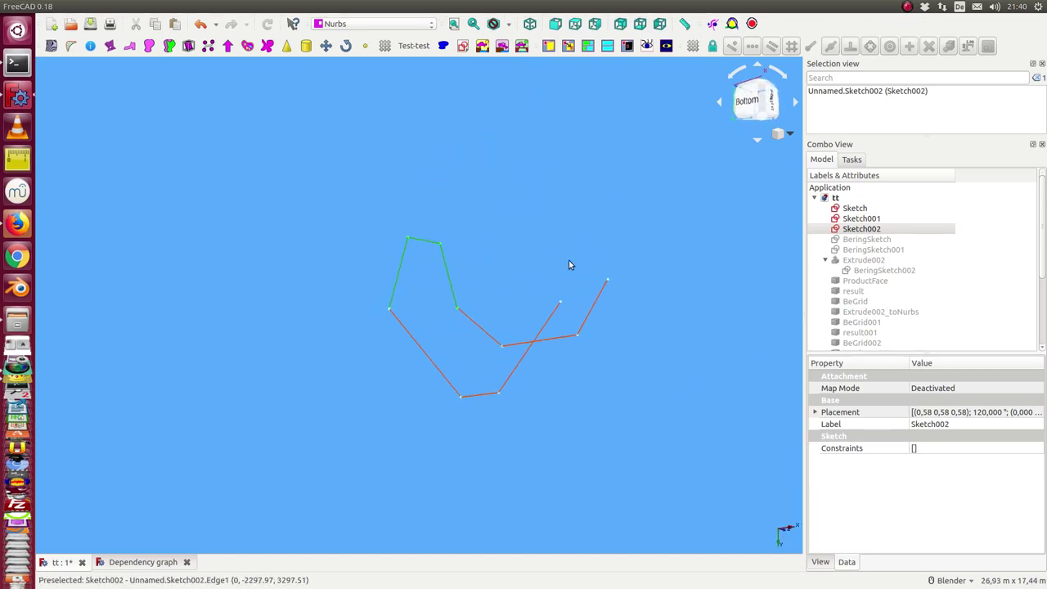
click(868, 242)
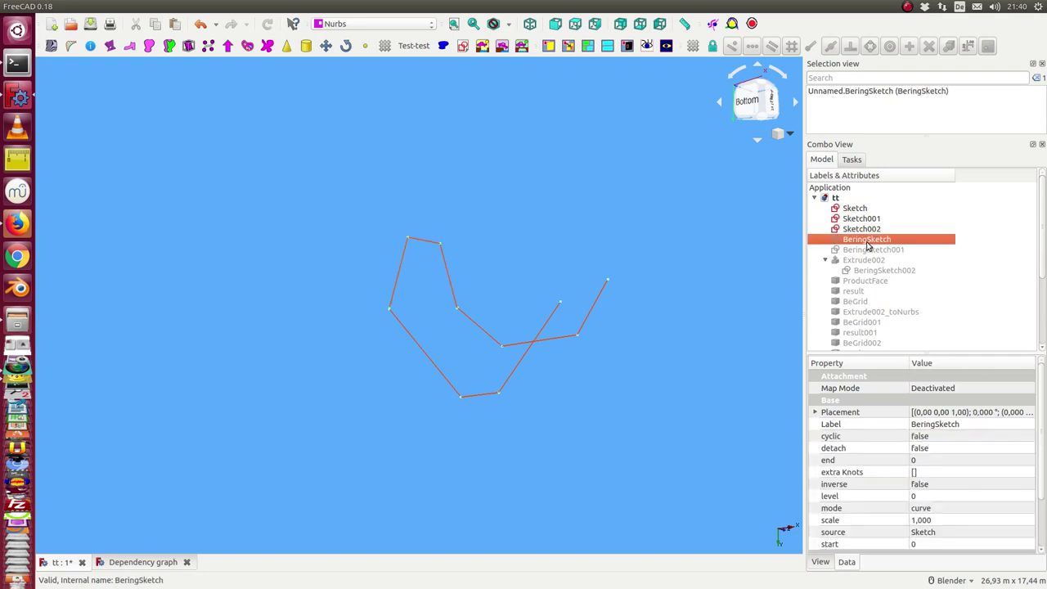
click(866, 250)
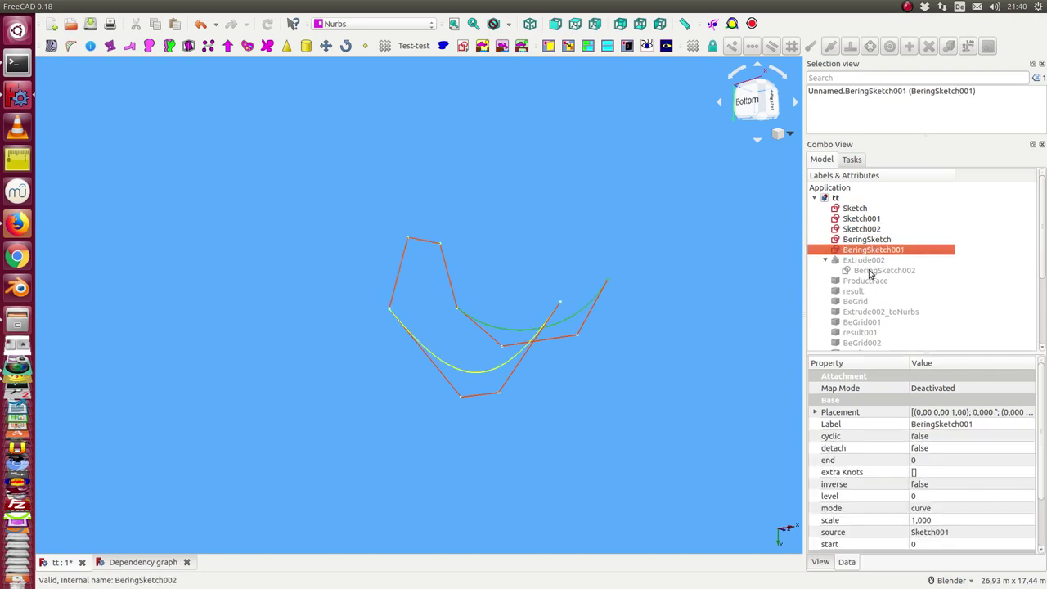
click(870, 271)
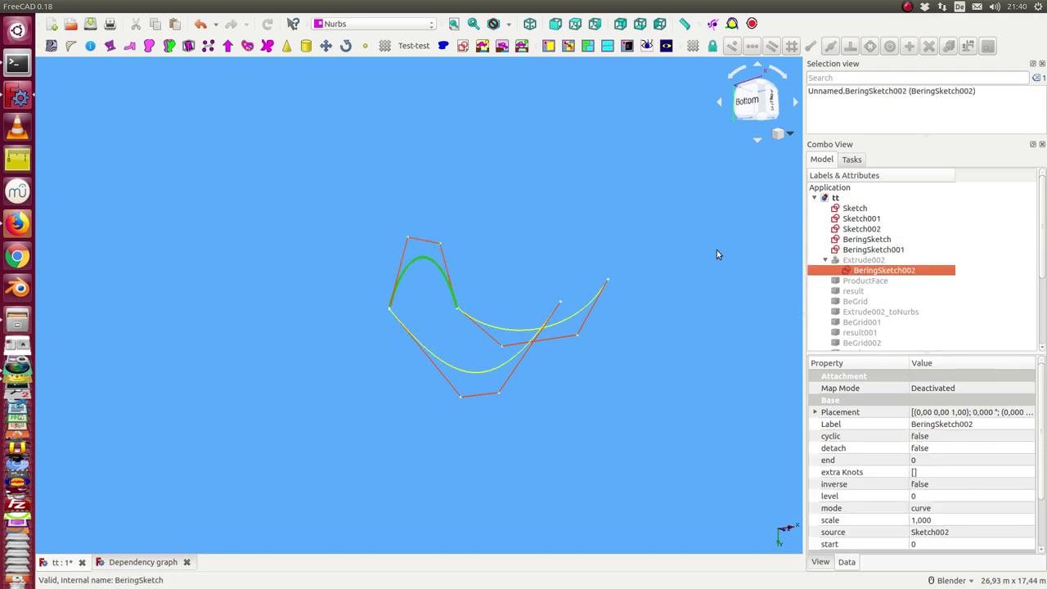
key(3)
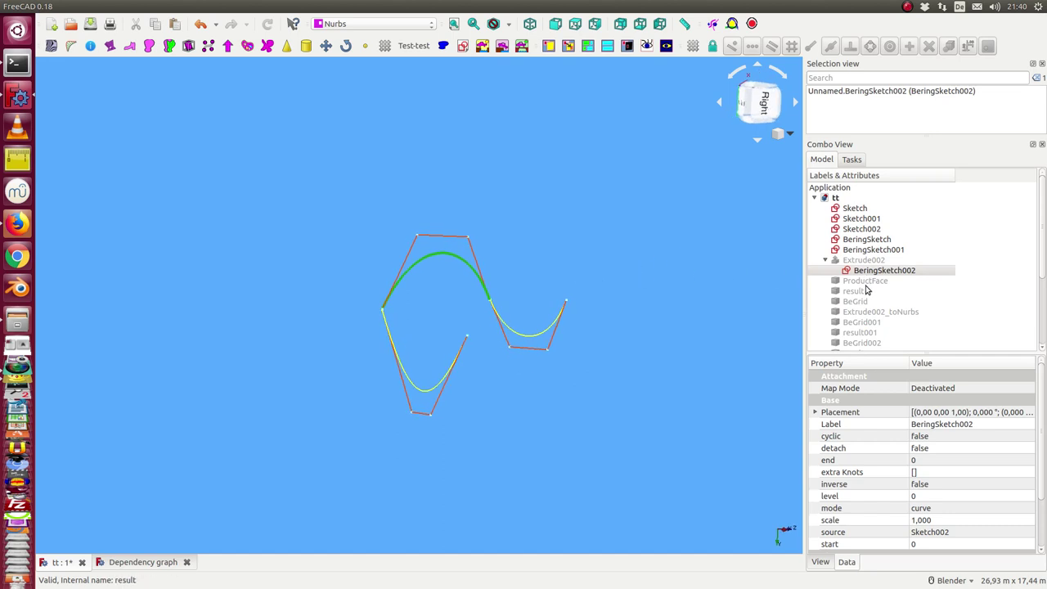
Show the ProductFace surface and orbit to view it from above.
click(865, 282)
key(space)
mouse_move(633, 278)
middle_down()
mouse_move(475, 277)
mouse_move(501, 247)
mouse_move(448, 262)
mouse_move(584, 297)
middle_up()
click(535, 241)
Select Extrude002 and orbit to see both surfaces.
mouse_move(437, 152)
middle_down()
mouse_move(349, 185)
mouse_move(423, 210)
middle_up()
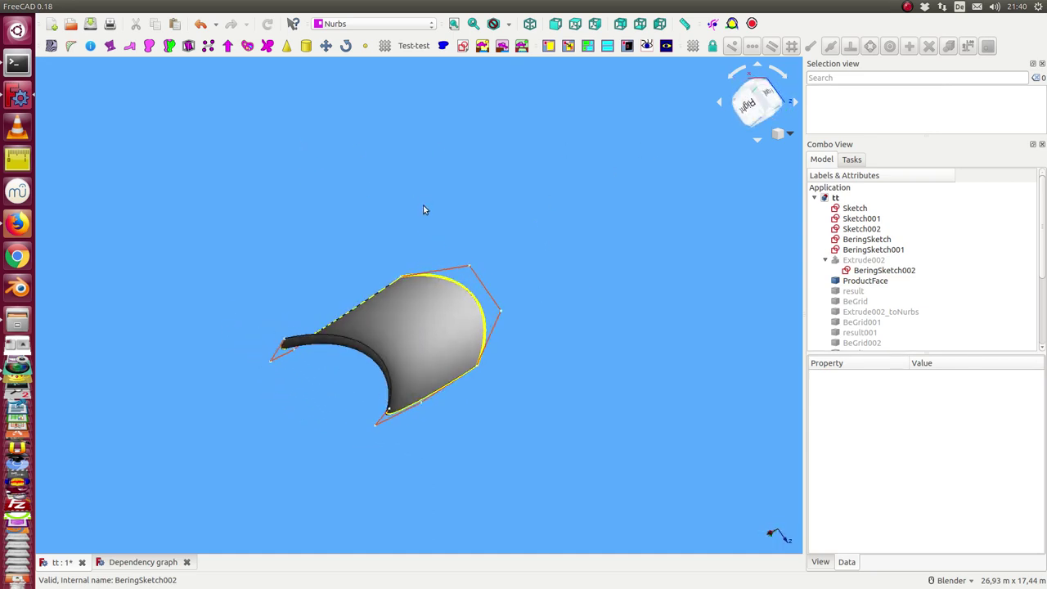
click(859, 260)
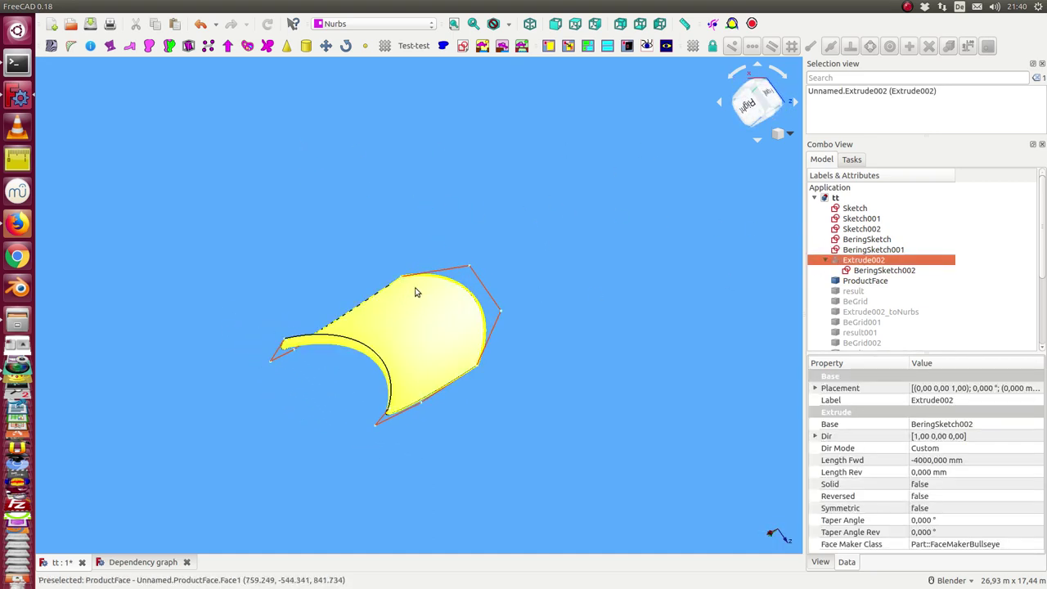
mouse_move(666, 271)
middle_down()
mouse_move(625, 315)
mouse_move(532, 286)
mouse_move(523, 336)
mouse_move(476, 218)
mouse_move(635, 248)
middle_up()
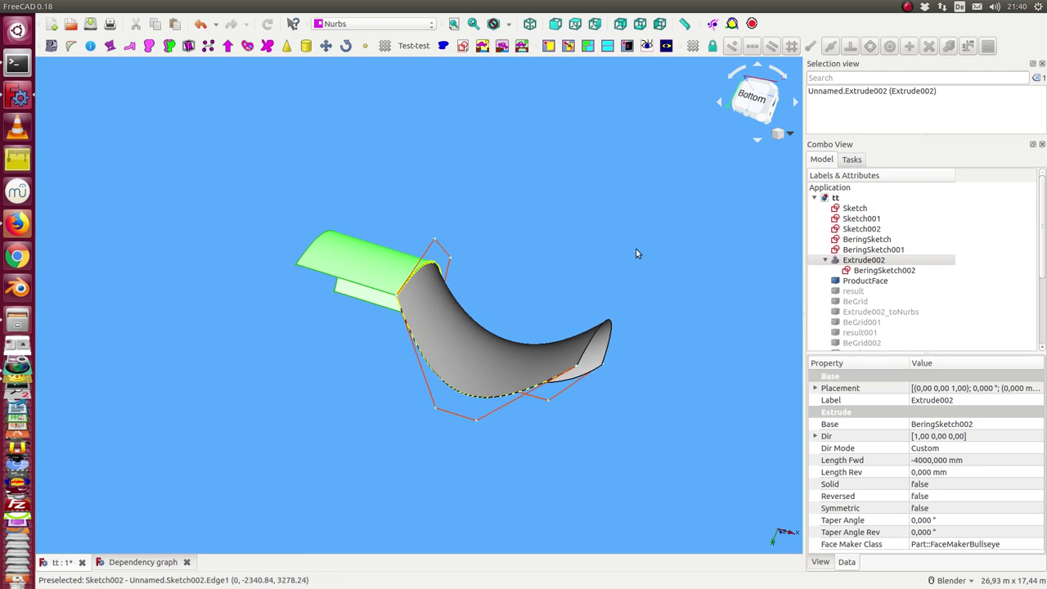
Hide the sketches from Sketch through BeringSketch001, then select BeringSketch002.
click(857, 209)
key(shift+Down)
key(shift+Down)
key(shift+Down)
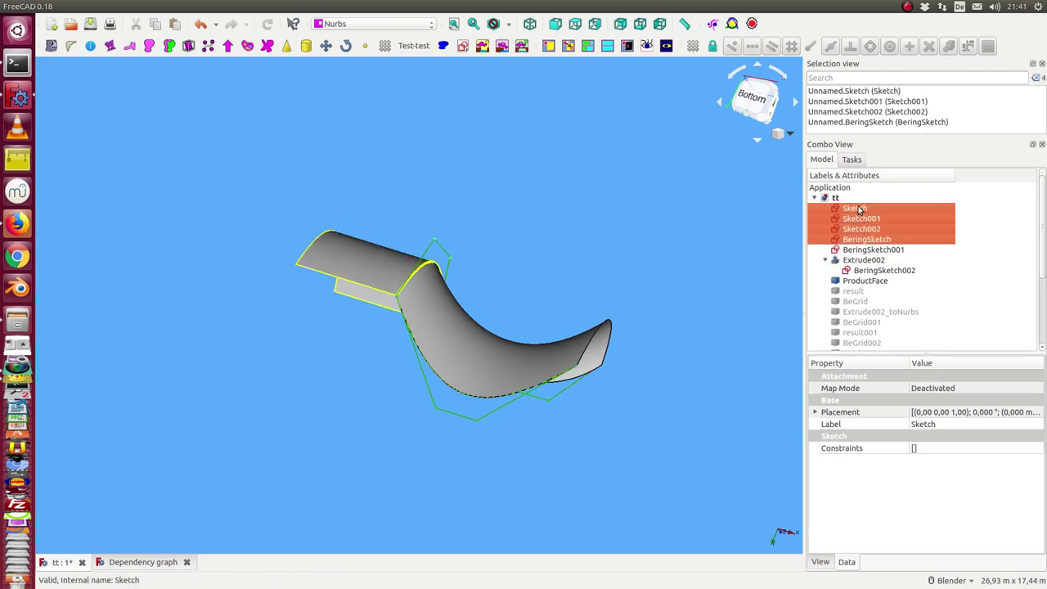
key(shift+Down)
key(space)
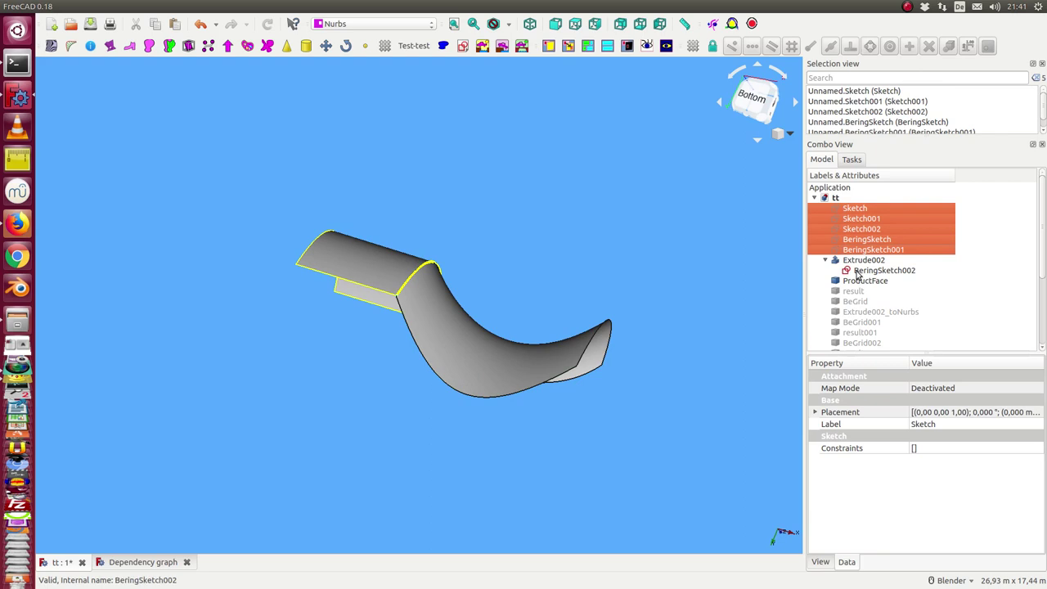
click(856, 272)
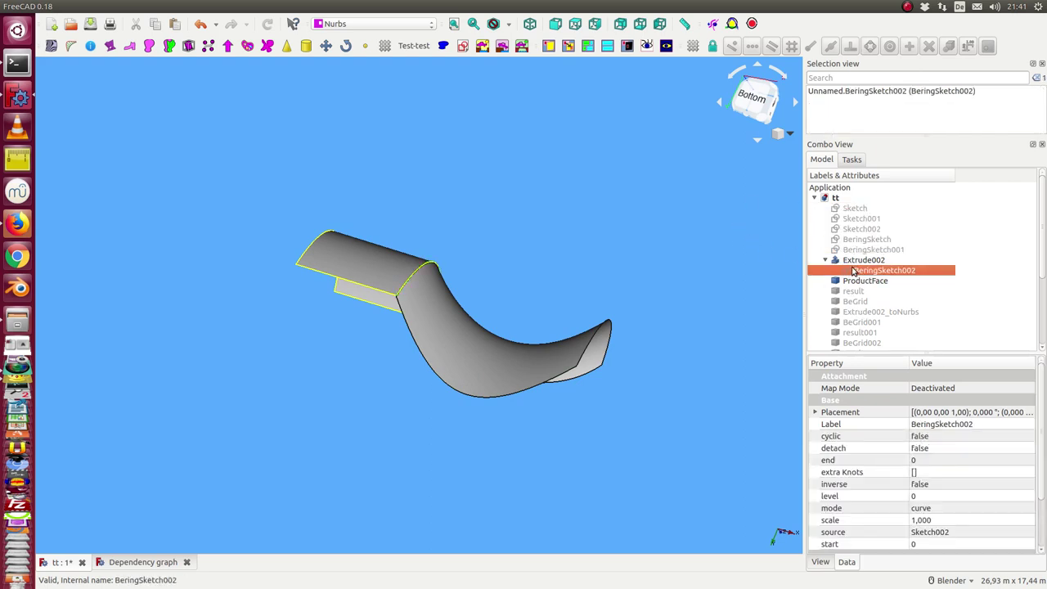
Select Extrude002_toNurbs, ProductFace and Extrude002, and orbit to where the surfaces meet.
click(870, 315)
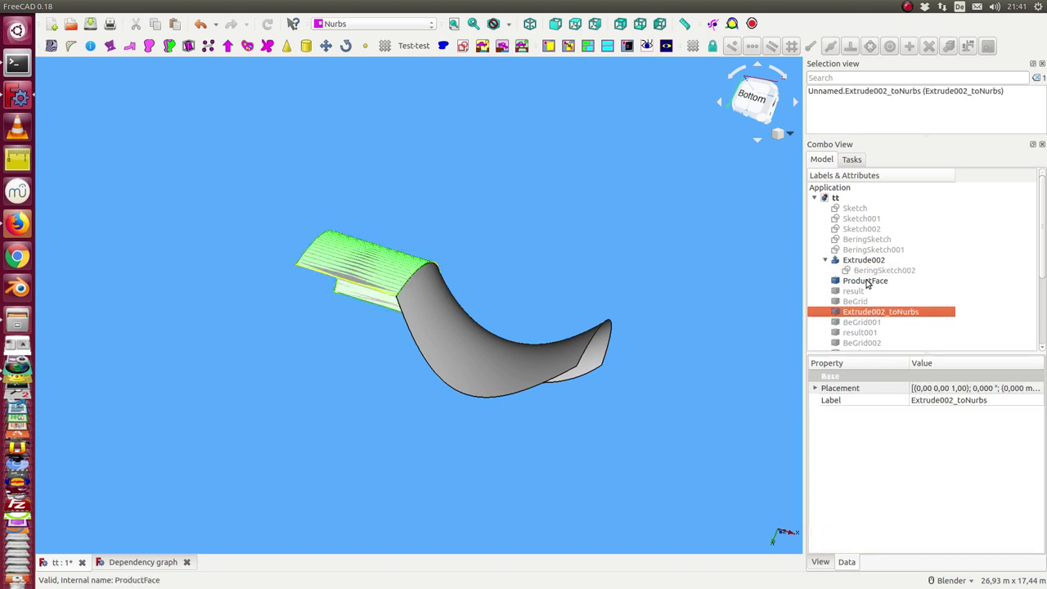
click(867, 281)
click(863, 260)
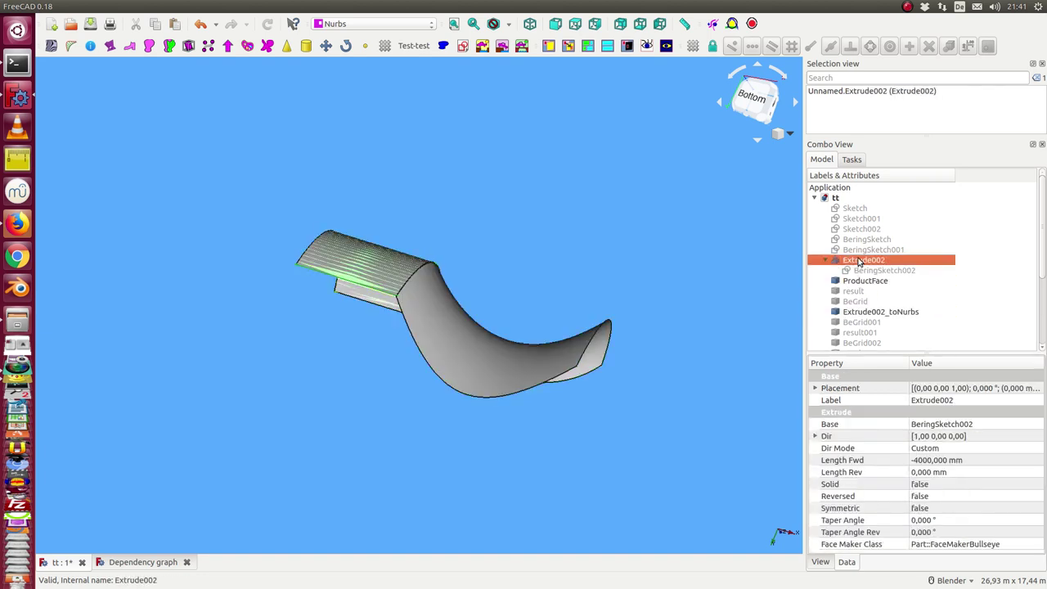
middle_drag(661, 201, 547, 262)
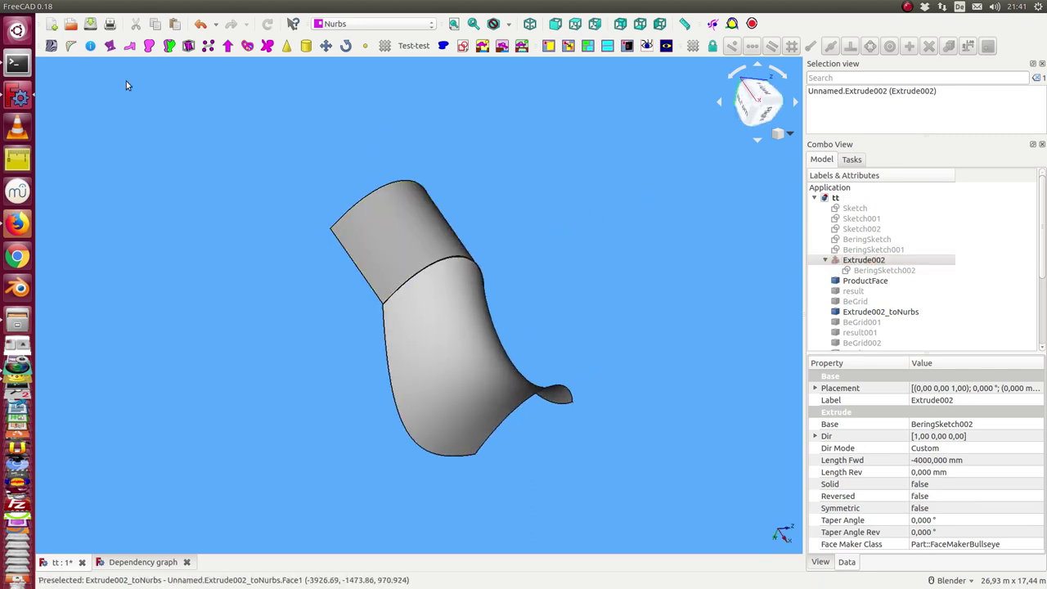
Turn on the Info tool and read the B-spline data of ProductFace and the extruded patch.
click(90, 46)
click(381, 213)
mouse_move(381, 213)
middle_down()
mouse_move(242, 214)
mouse_move(420, 249)
mouse_move(264, 311)
mouse_move(543, 270)
mouse_move(531, 188)
mouse_move(446, 143)
mouse_move(444, 238)
mouse_move(491, 281)
mouse_move(444, 270)
middle_up()
click(448, 270)
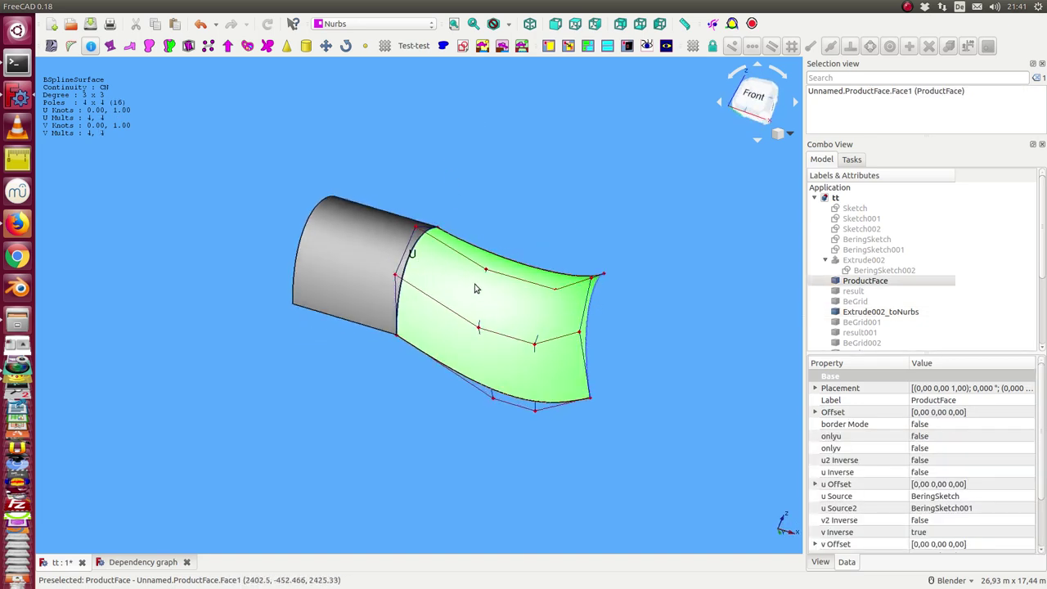
click(351, 237)
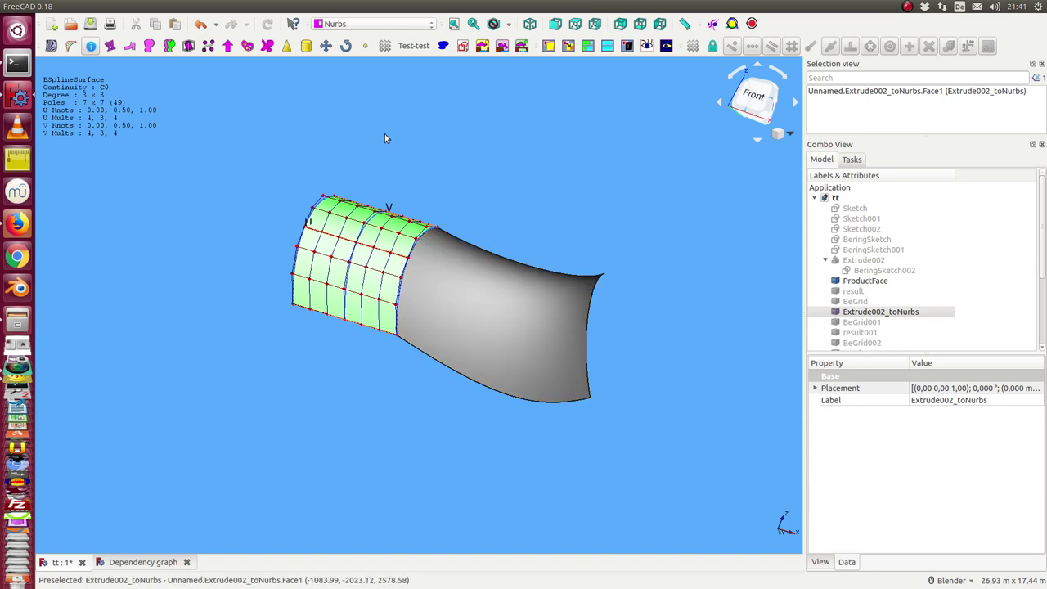
Select BeGrid, hide the ProductFace surface and select Extrude002_toNurbs.
click(855, 302)
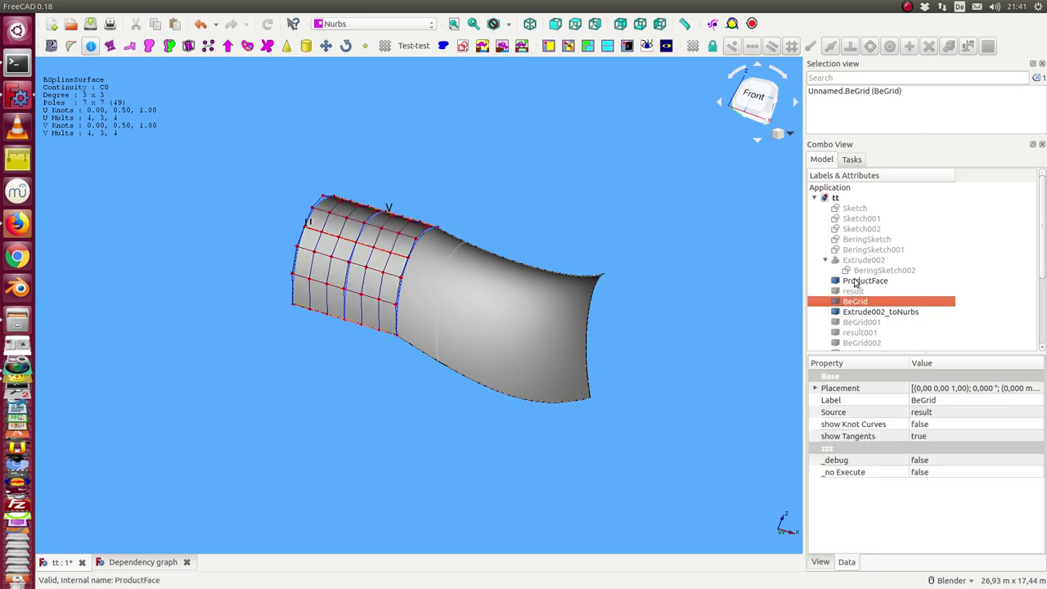
click(855, 280)
key(space)
click(867, 312)
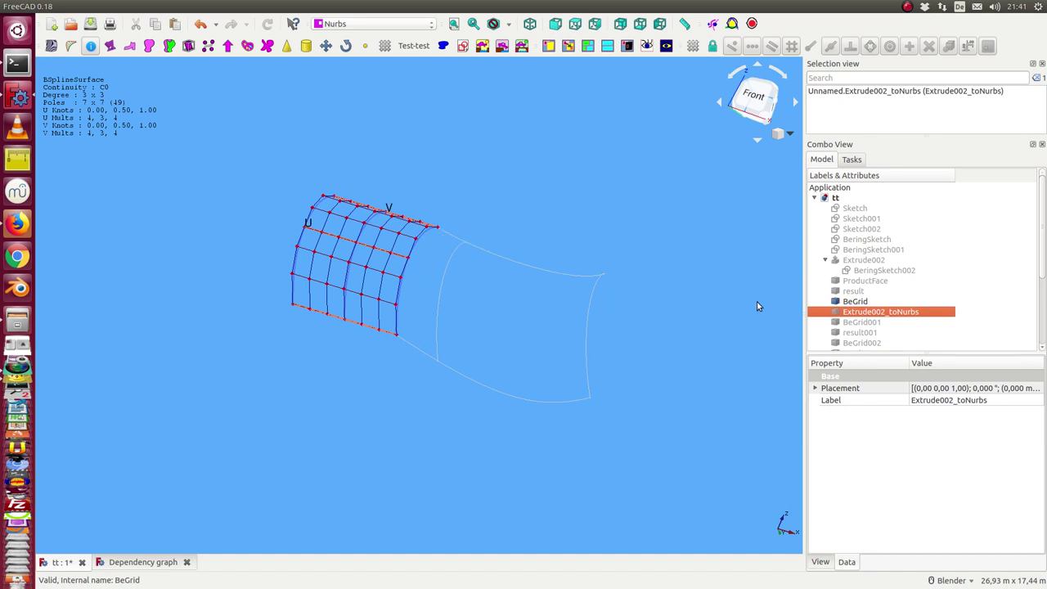
Turn off the Info tool and select BeGrid001 and BeGrid002 to inspect their grids.
click(89, 45)
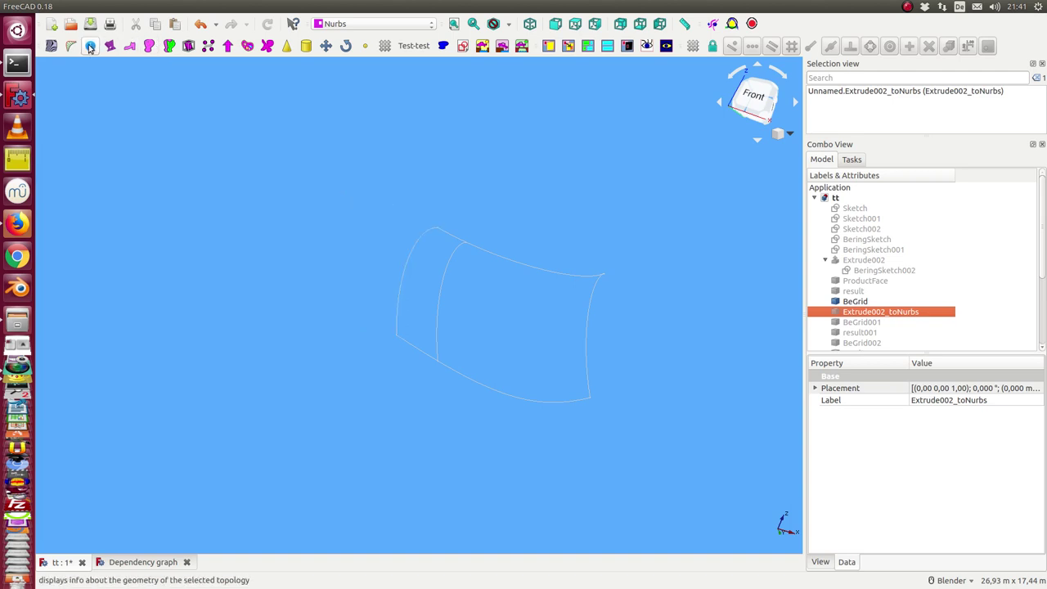
click(862, 324)
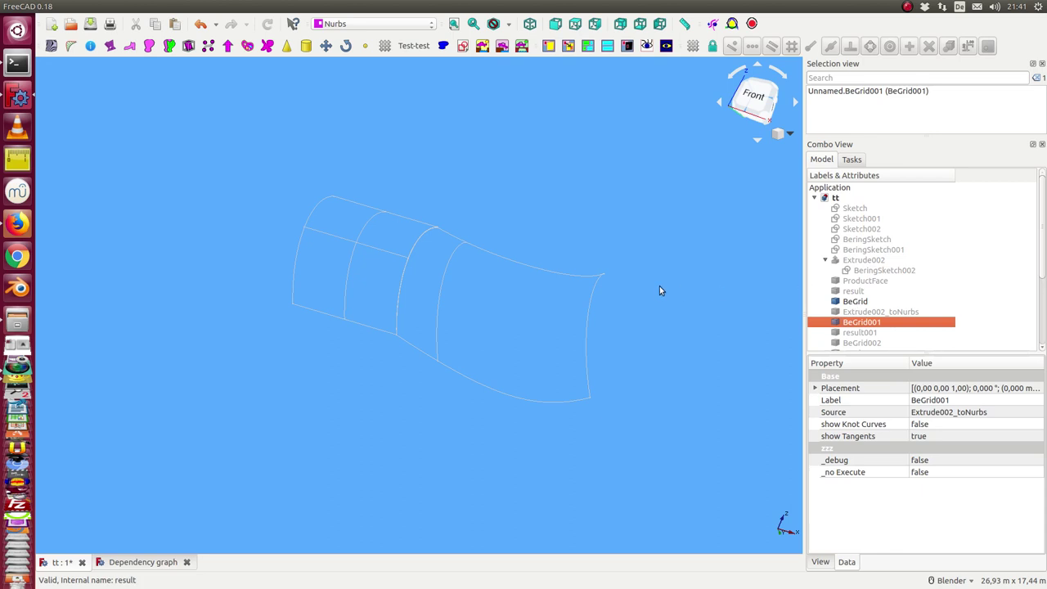
scroll(660, 289, down, 2)
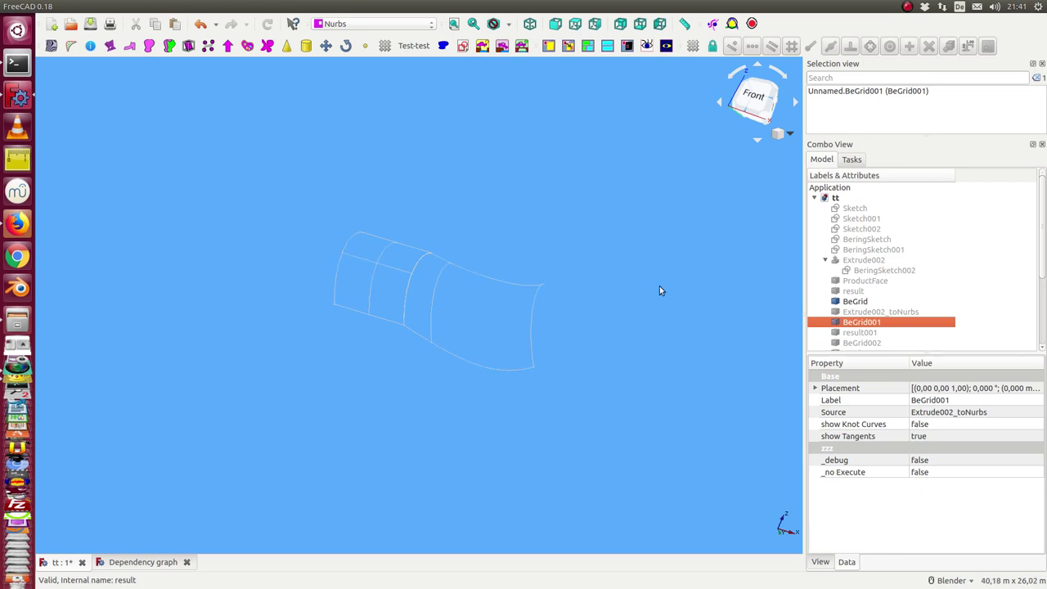
click(854, 342)
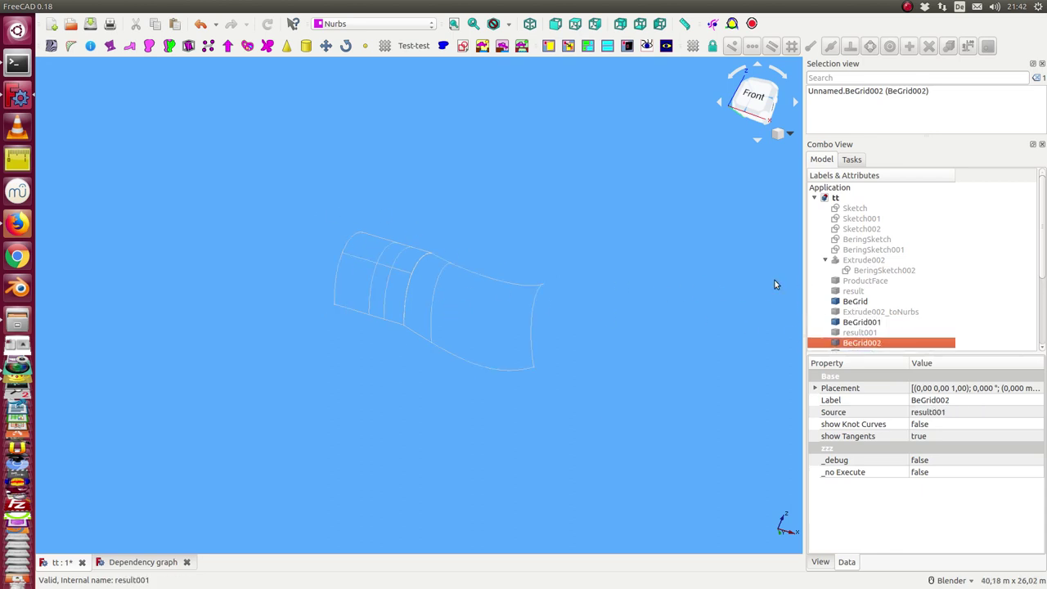
click(859, 324)
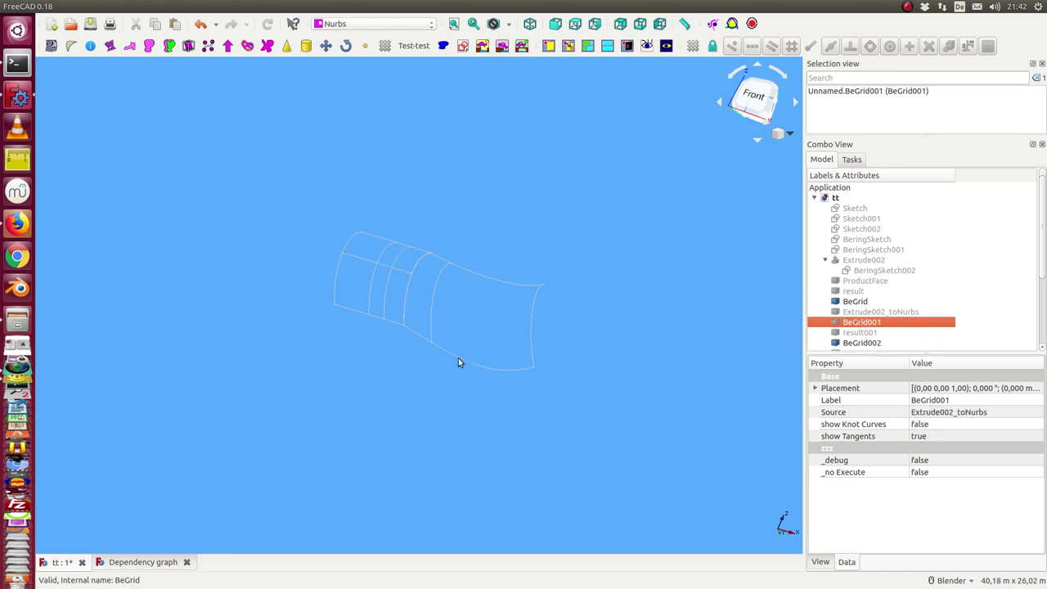
middle_drag(458, 363, 439, 338)
scroll(459, 332, up, 2)
scroll(855, 246, down, 3)
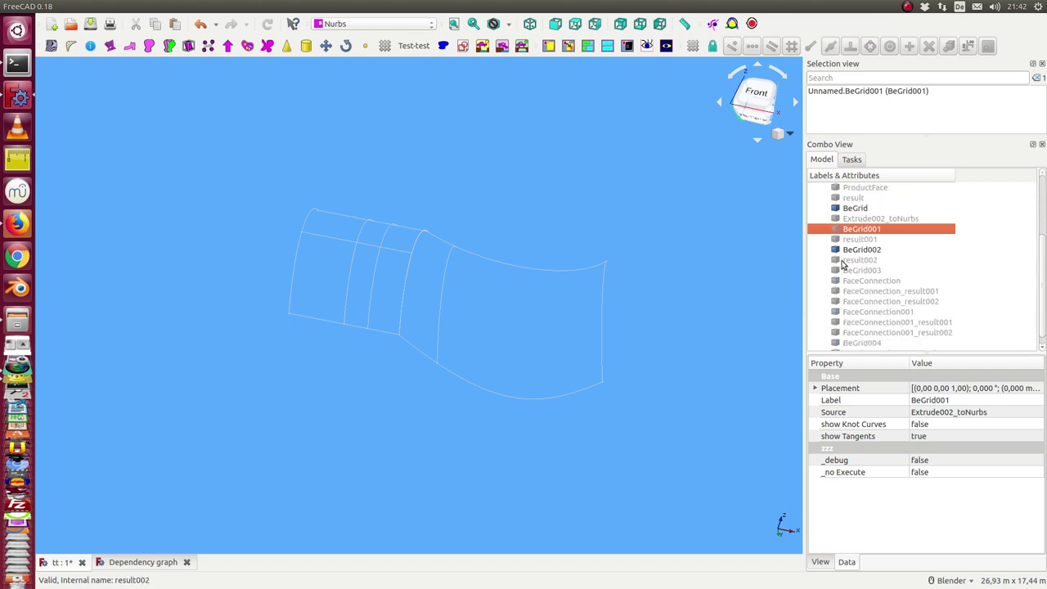
Show the BeGrid003 grid, select BeGrid002 and BeGrid, and tilt to view from below.
click(860, 260)
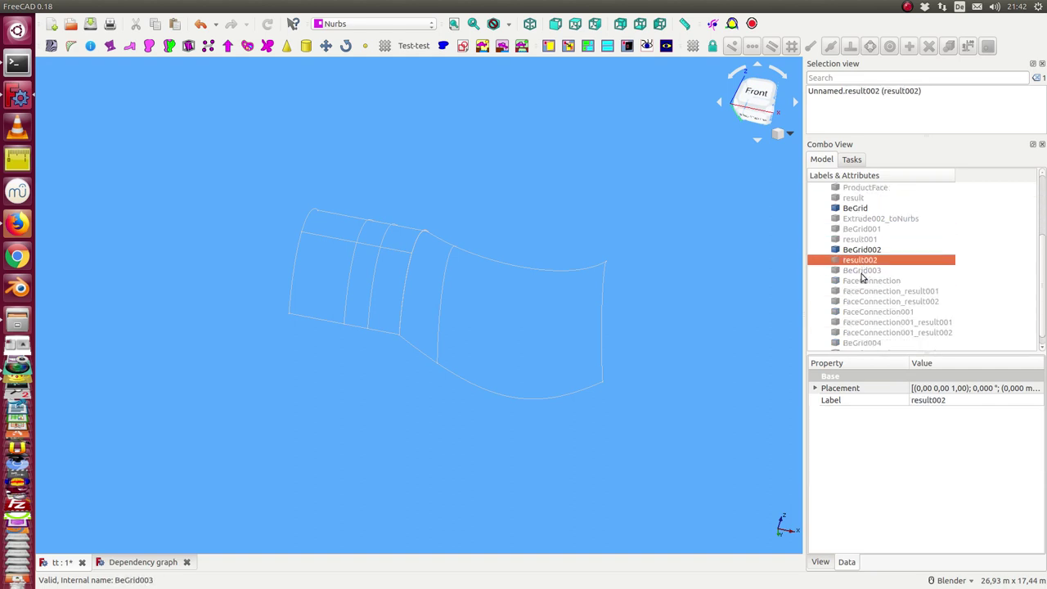
click(860, 271)
key(space)
click(846, 251)
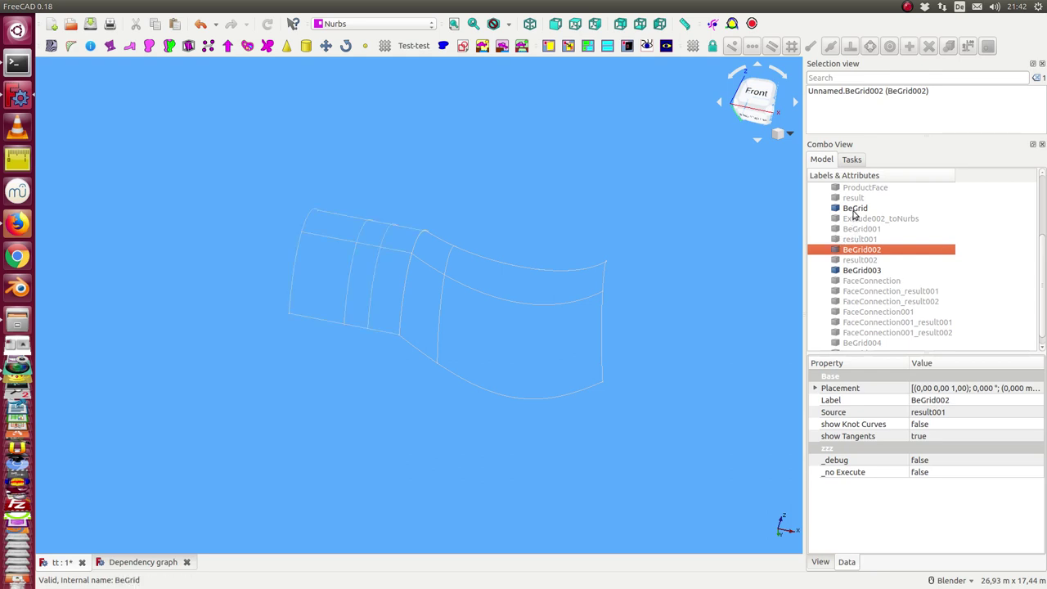
click(855, 211)
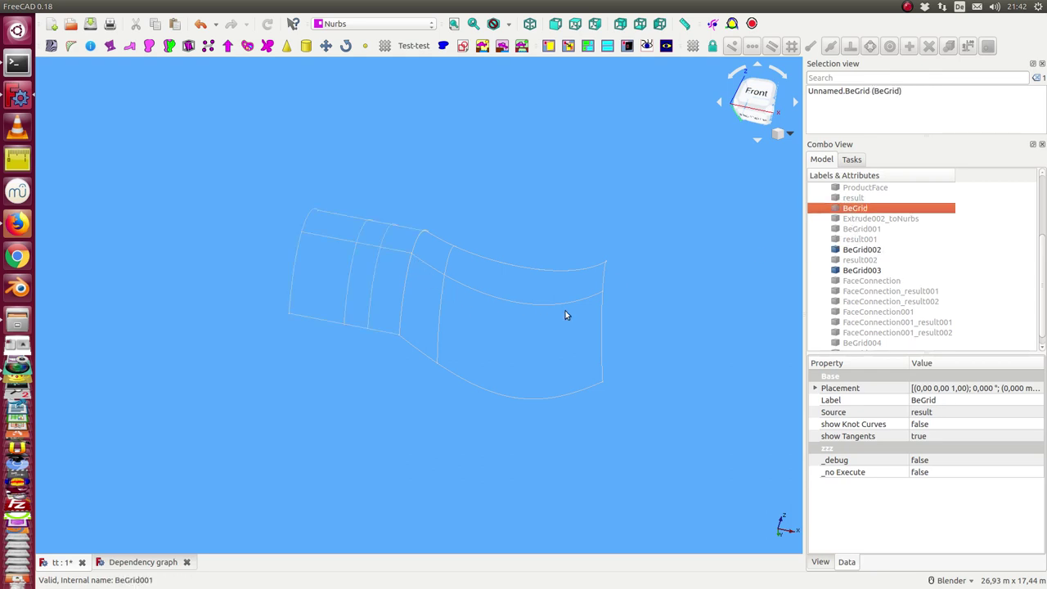
mouse_move(398, 286)
middle_down()
mouse_move(369, 333)
mouse_move(414, 244)
middle_up()
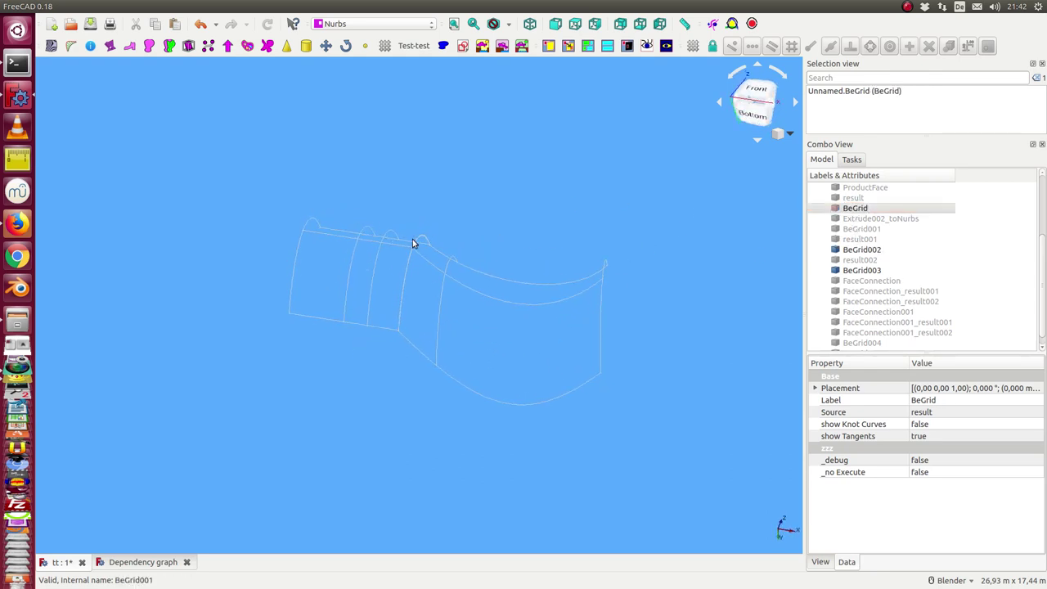
Show the result001 and result002 surfaces, then hide both again.
click(854, 236)
key(space)
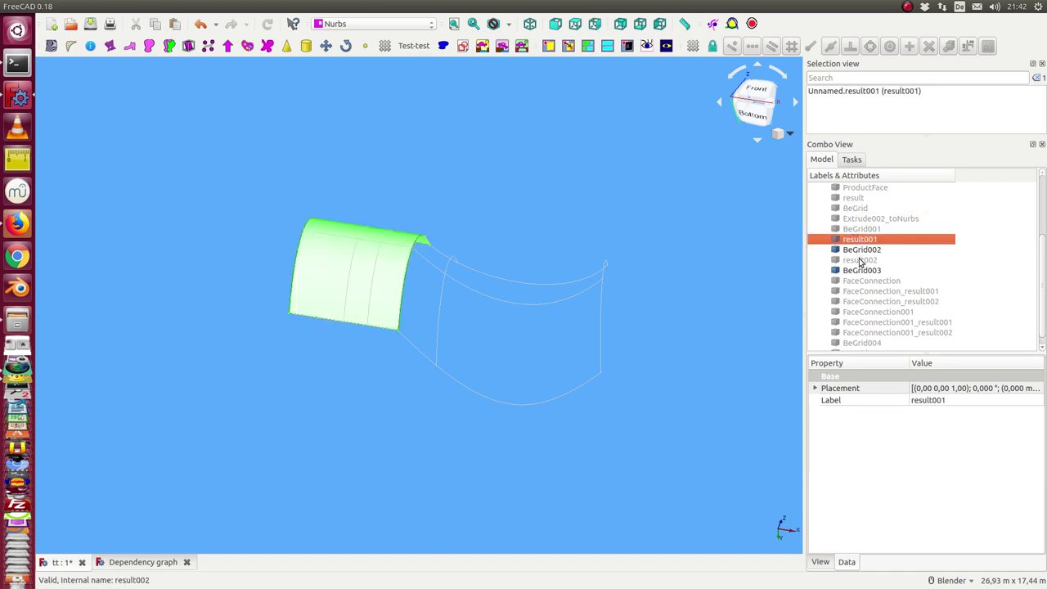
click(859, 260)
key(space)
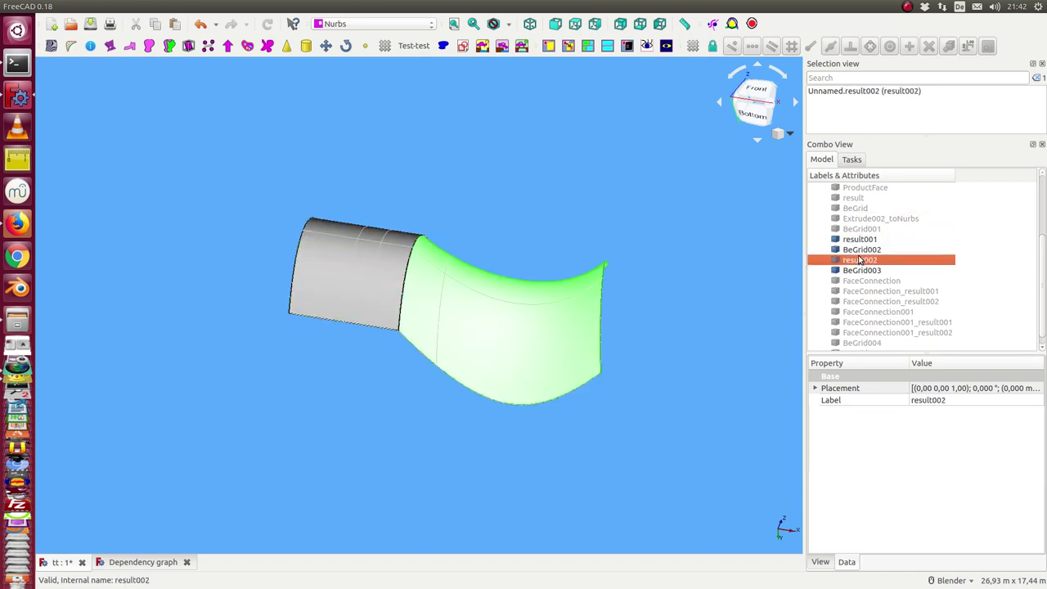
key(space)
click(854, 239)
key(space)
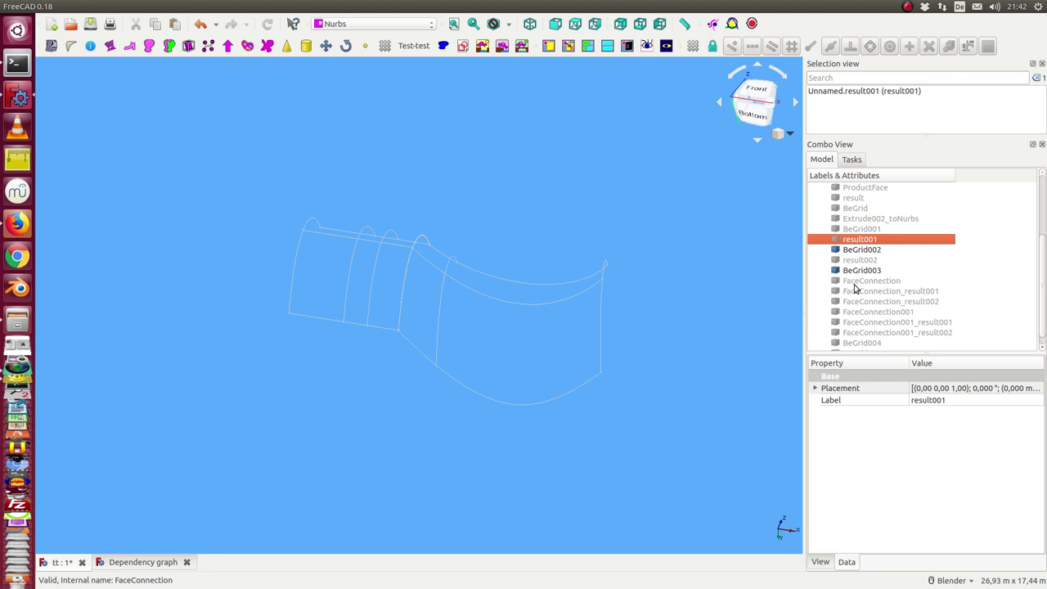
Show the FaceConnection surface and orbit to view it from below.
click(854, 282)
key(space)
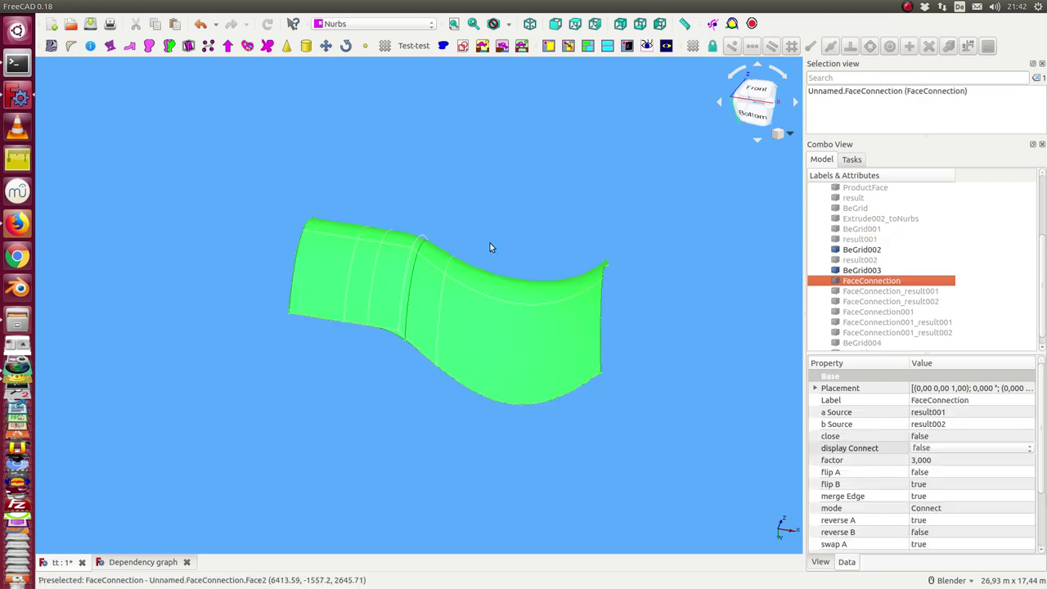
mouse_move(490, 243)
middle_down()
mouse_move(385, 180)
mouse_move(380, 148)
mouse_move(385, 197)
mouse_move(444, 213)
middle_up()
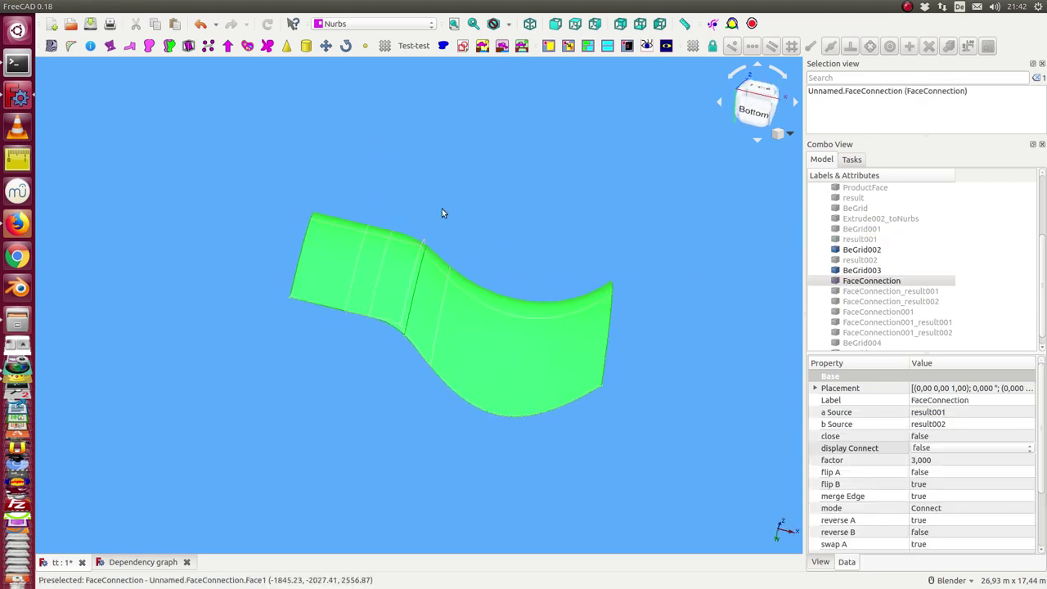
click(860, 278)
Show the BeGrid004 control grid and hide FaceConnection again.
click(855, 332)
key(space)
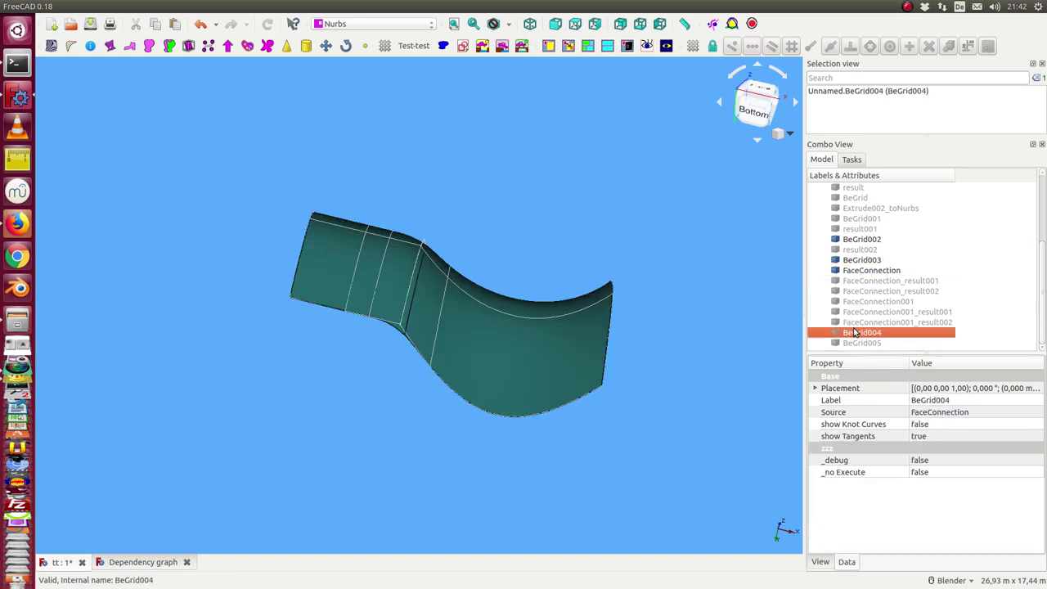
click(861, 273)
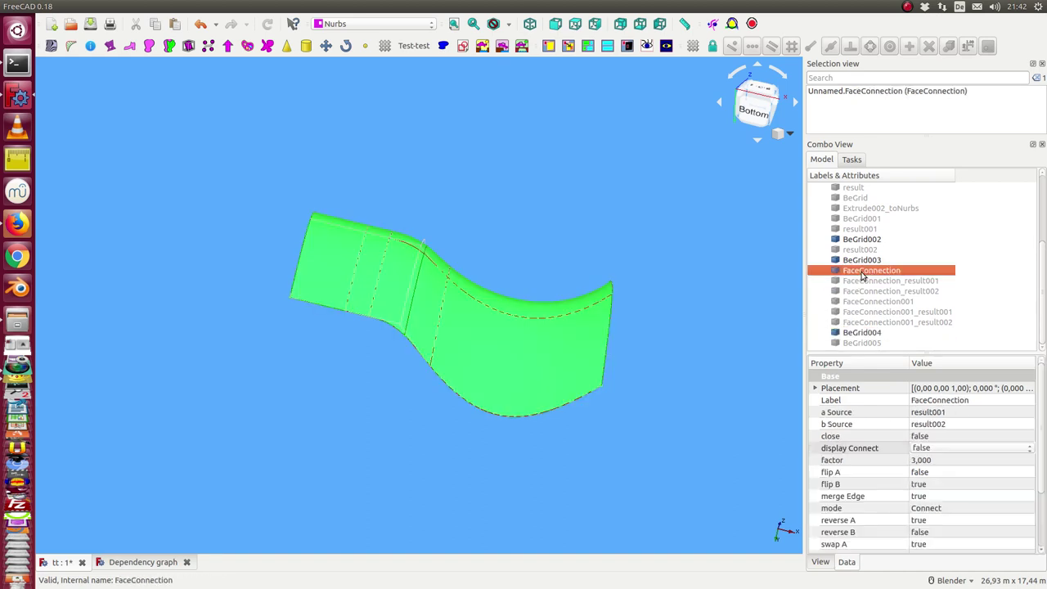
key(space)
scroll(532, 264, up, 3)
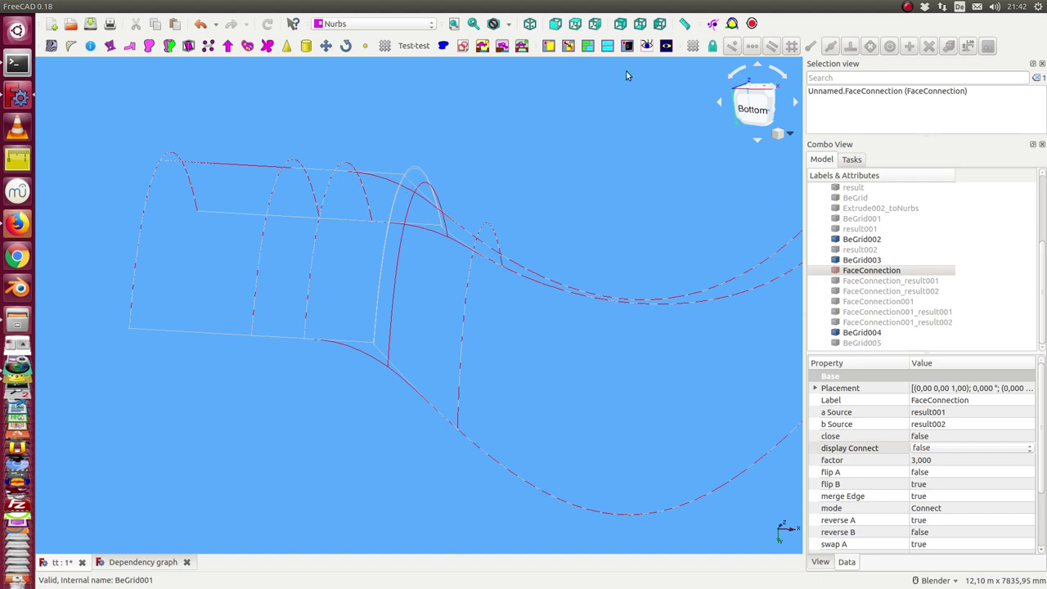
Switch the view background to black and orbit the wireframe to inspect the joint.
click(666, 45)
mouse_move(463, 194)
middle_down()
mouse_move(491, 188)
mouse_move(469, 231)
mouse_move(387, 197)
mouse_move(388, 176)
middle_up()
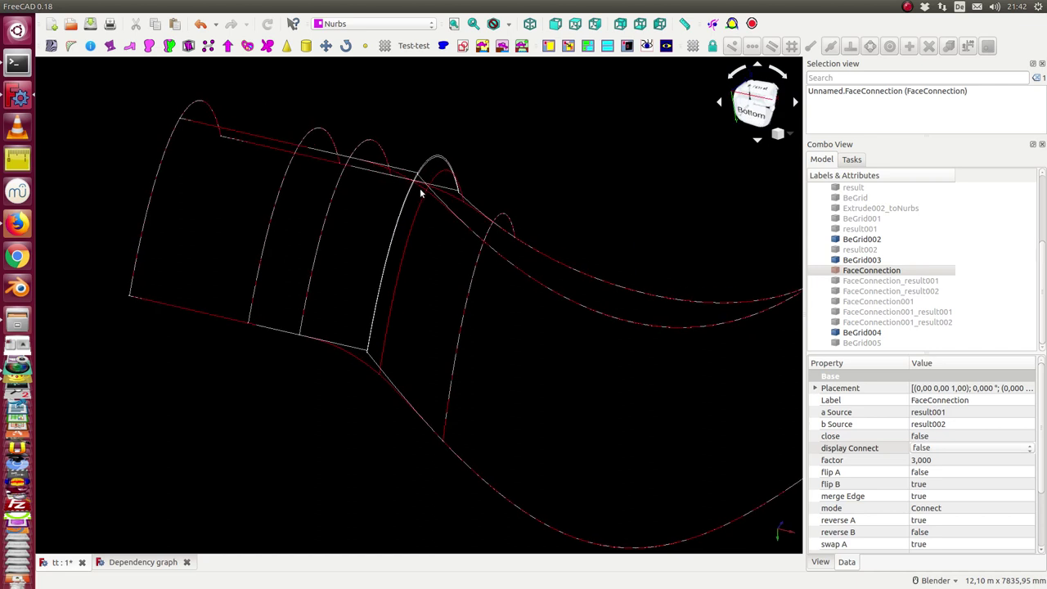
mouse_move(387, 174)
middle_down()
mouse_move(386, 185)
mouse_move(389, 172)
middle_up()
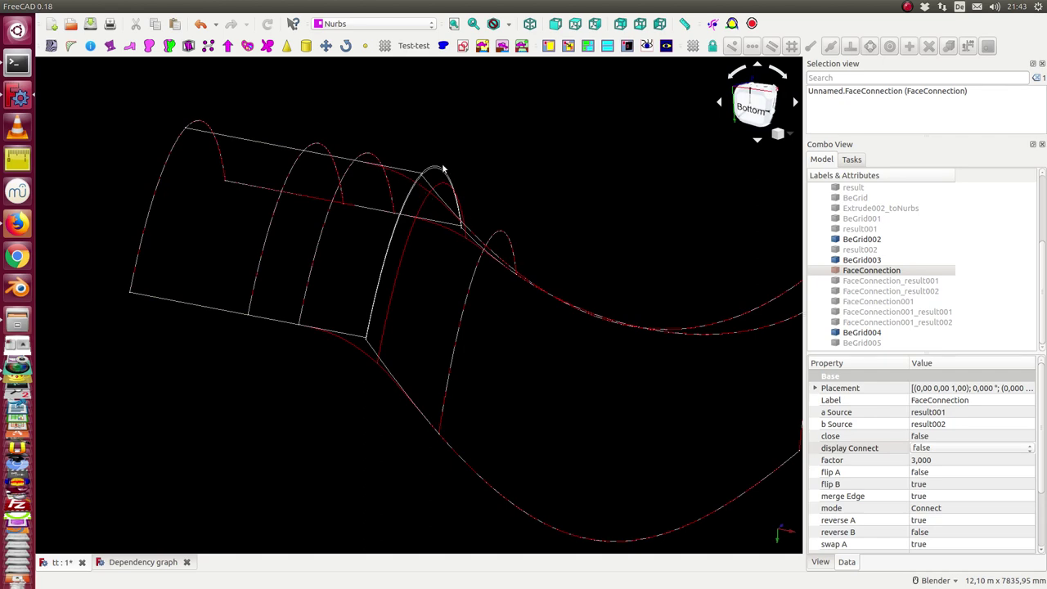
mouse_move(405, 182)
middle_down()
mouse_move(428, 213)
mouse_move(467, 197)
mouse_move(475, 169)
mouse_move(411, 231)
mouse_move(383, 205)
mouse_move(385, 192)
mouse_move(401, 196)
middle_up()
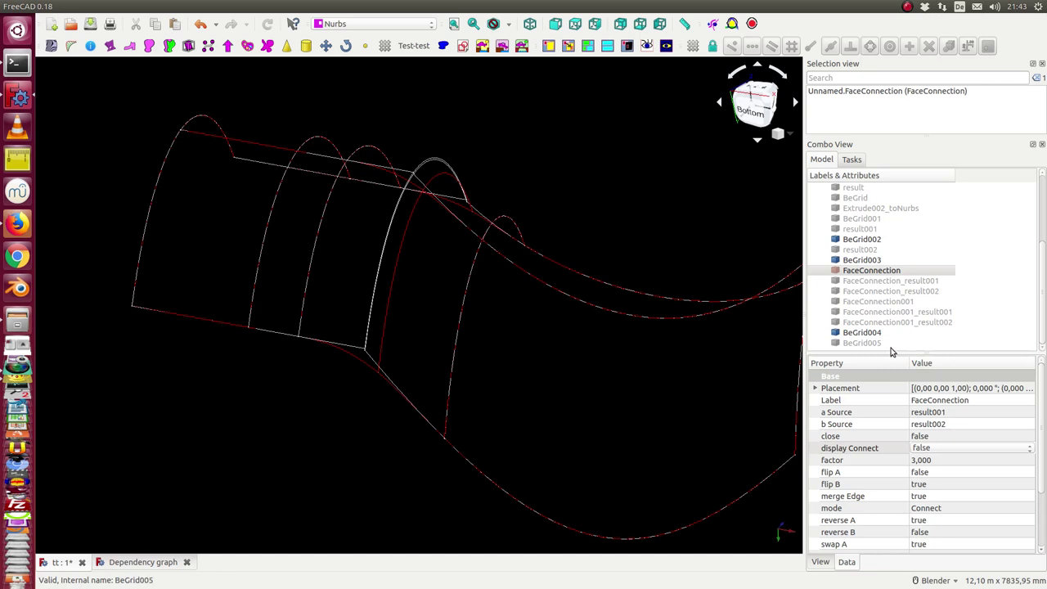
Compare BeGrid005, BeGrid004 and FaceConnection001 while zooming and orbiting around the seam.
click(865, 344)
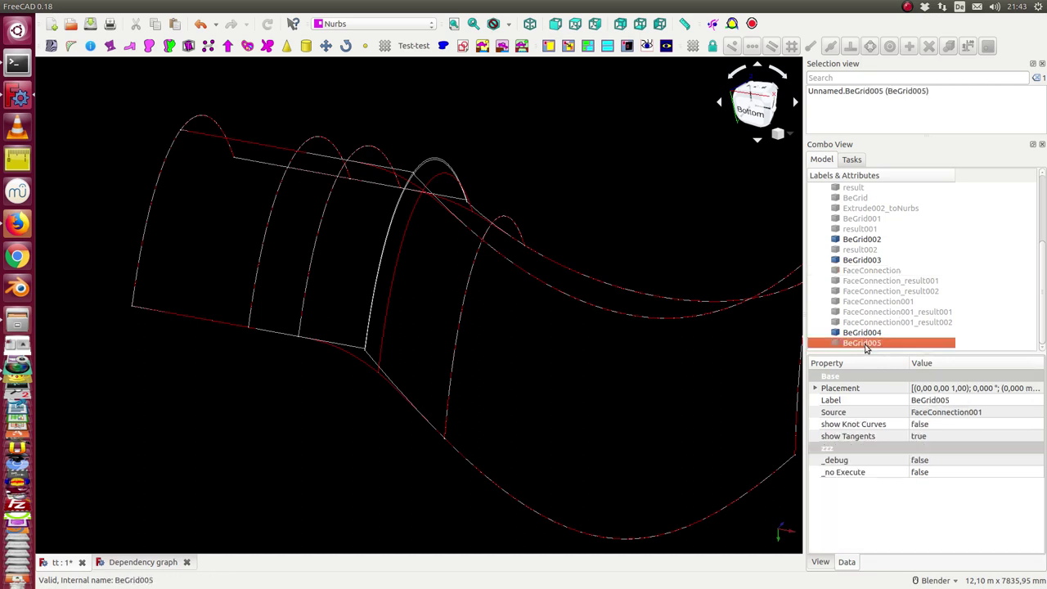
click(866, 334)
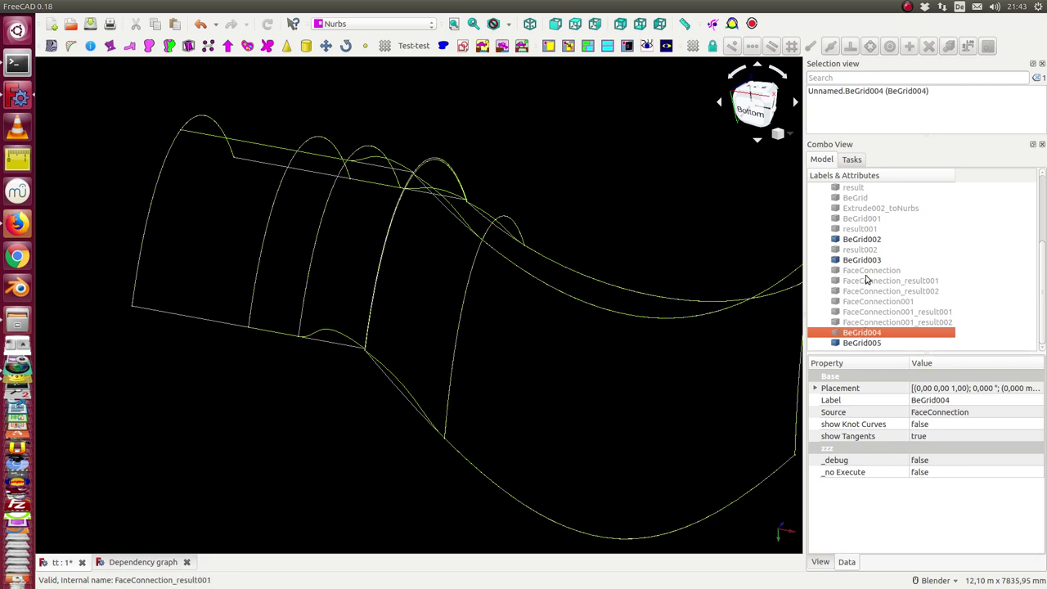
click(874, 302)
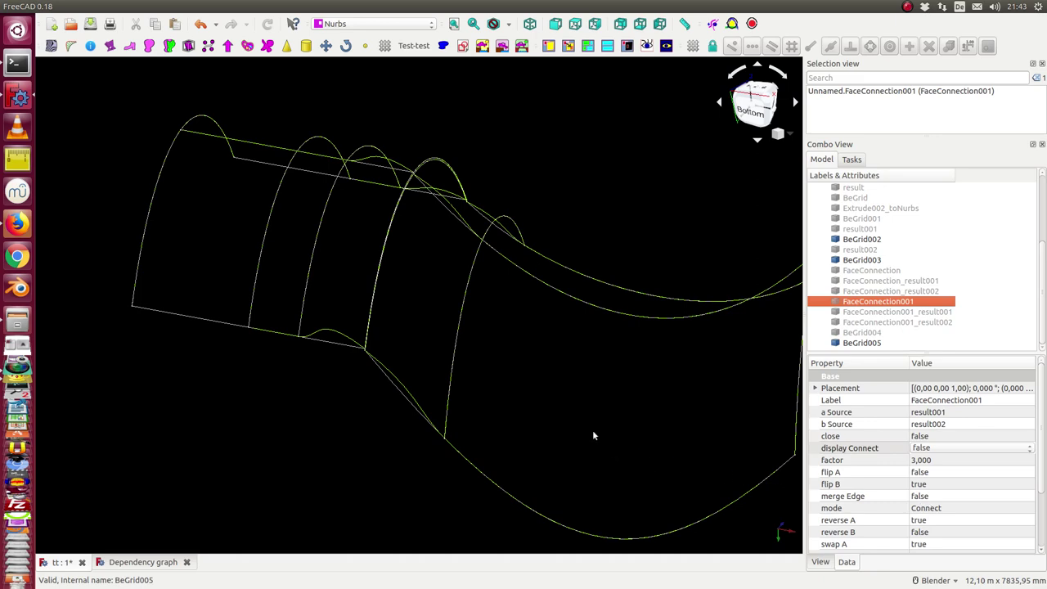
mouse_move(437, 483)
middle_down()
mouse_move(423, 430)
mouse_move(438, 323)
middle_up()
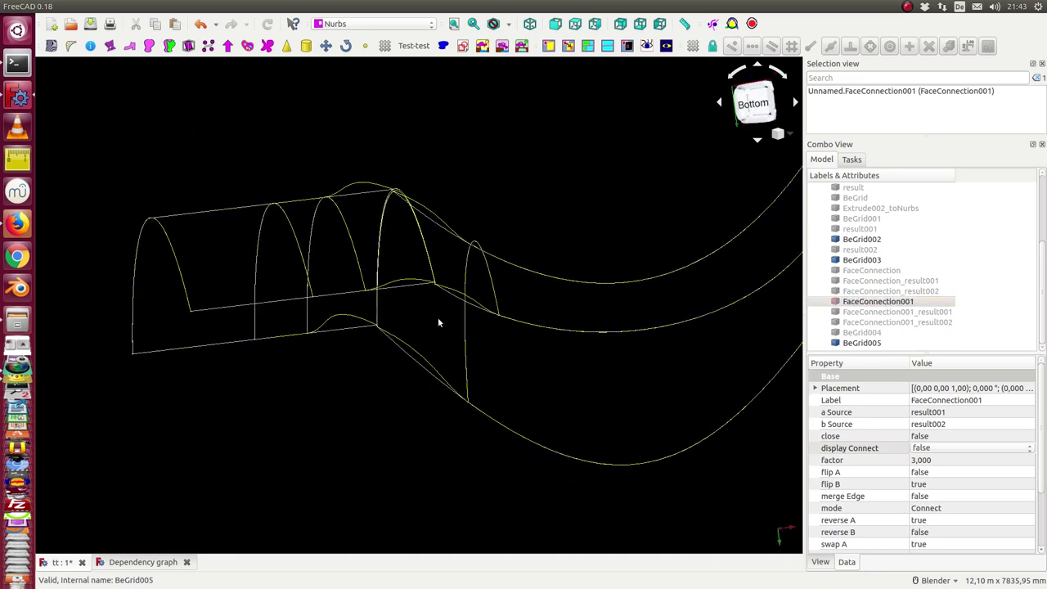
scroll(404, 221, up, 1)
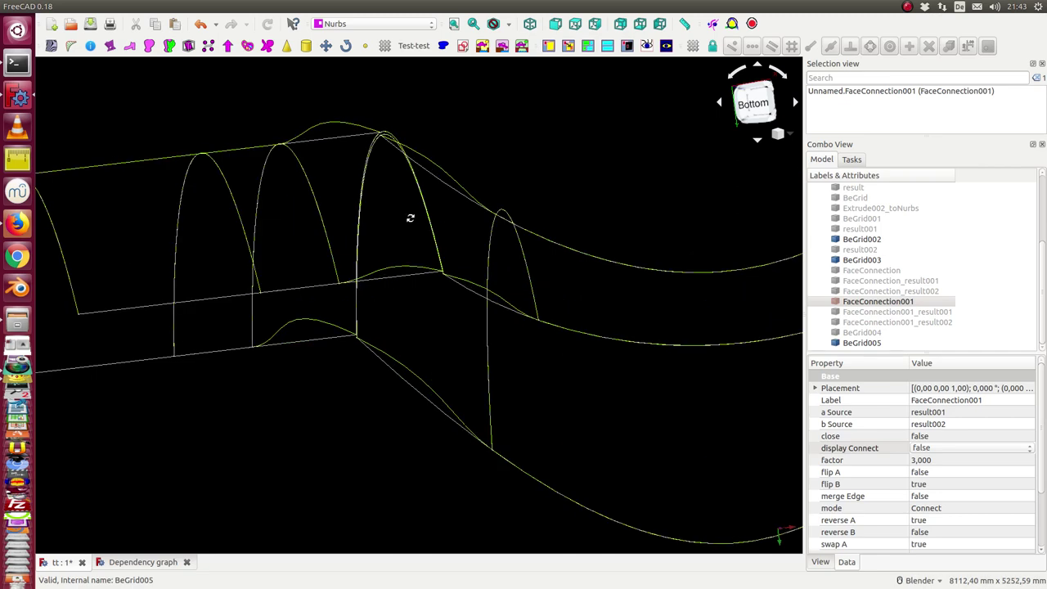
scroll(409, 217, up, 1)
shift+middle_drag(411, 223, 506, 312)
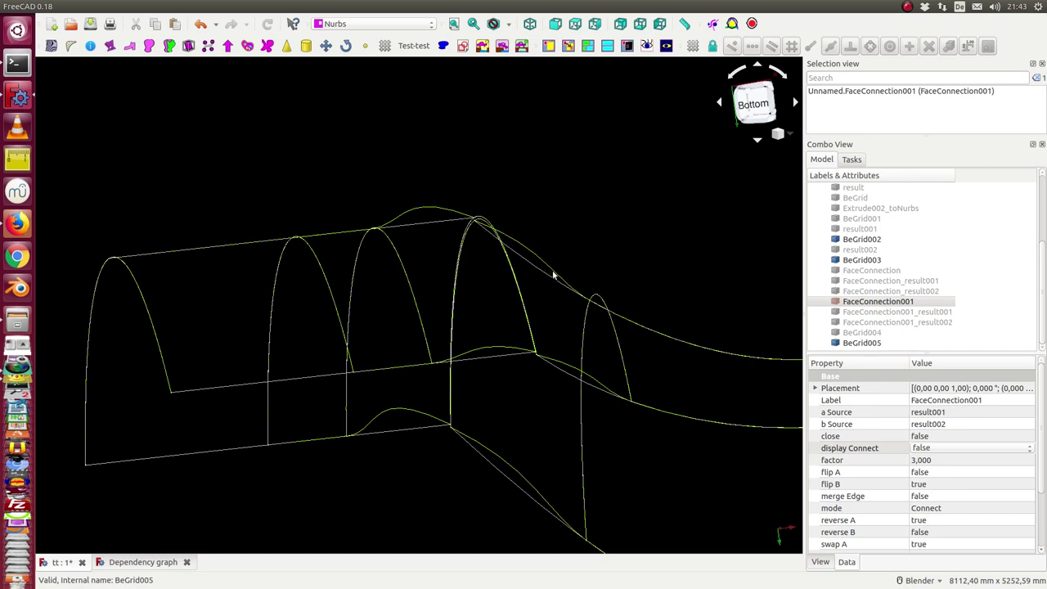
mouse_move(556, 305)
middle_down()
mouse_move(397, 336)
mouse_move(535, 306)
mouse_move(553, 286)
mouse_move(524, 259)
mouse_move(524, 278)
mouse_move(608, 286)
middle_up()
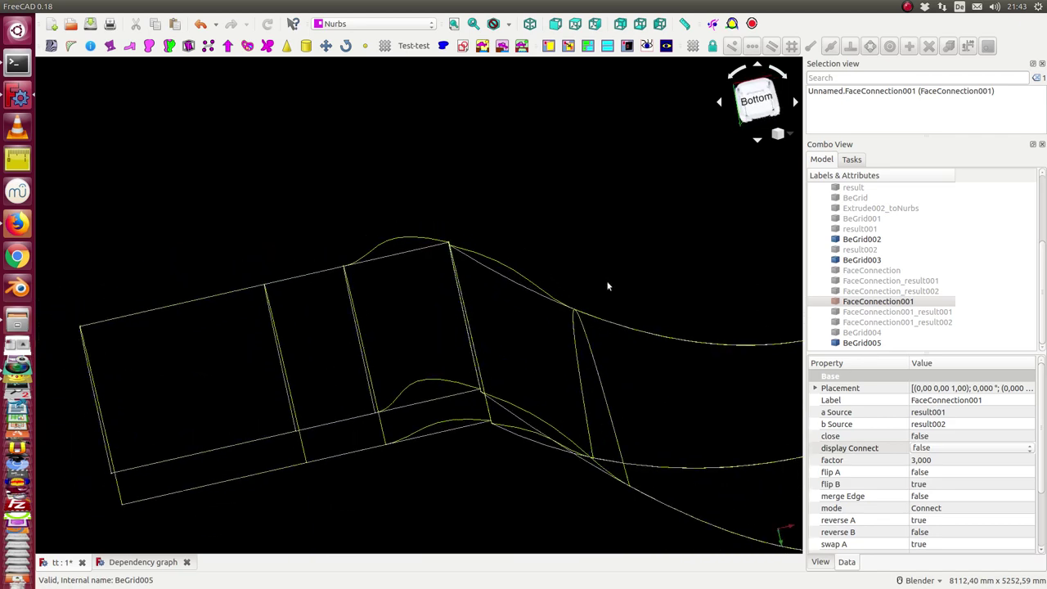
click(867, 333)
mouse_move(524, 245)
middle_down()
mouse_move(590, 222)
mouse_move(554, 262)
mouse_move(461, 271)
mouse_move(519, 210)
mouse_move(589, 194)
mouse_move(608, 253)
mouse_move(564, 297)
mouse_move(532, 304)
mouse_move(570, 286)
mouse_move(608, 245)
mouse_move(600, 229)
middle_up()
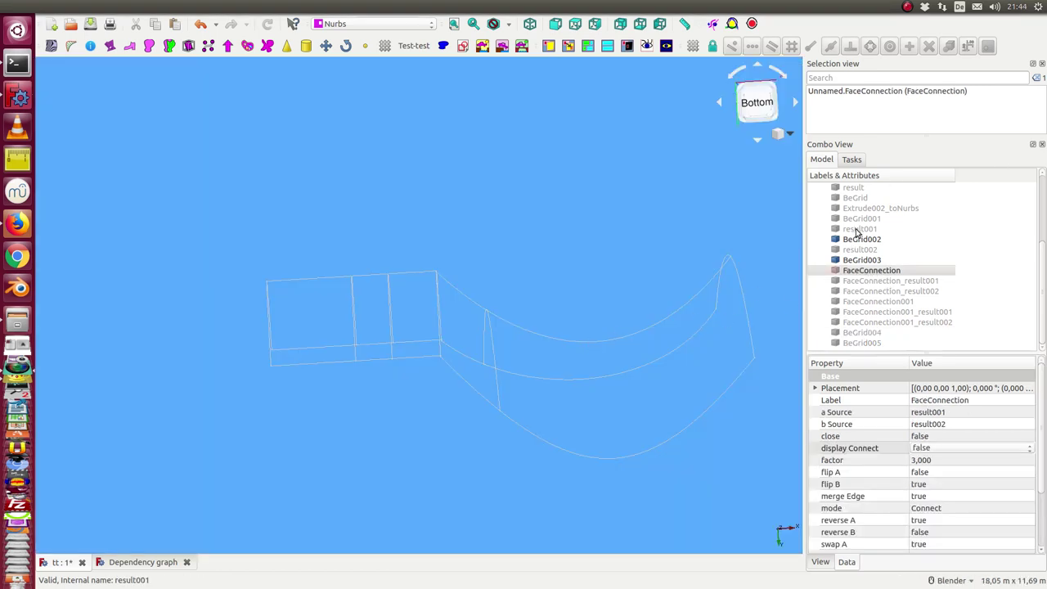
Show the result001 and result002 surfaces.
click(858, 230)
key(space)
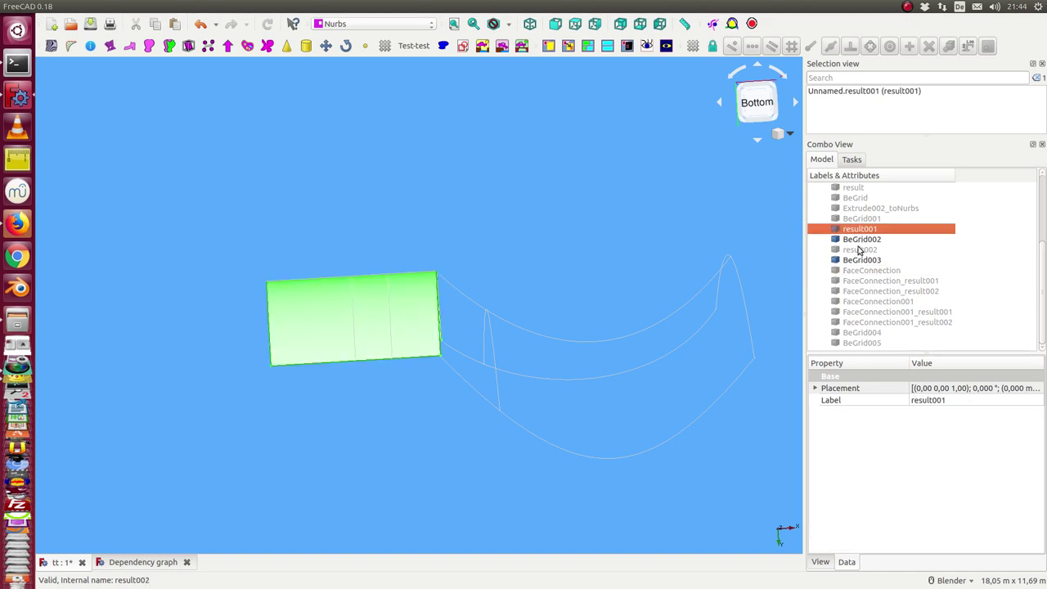
click(859, 250)
key(space)
Join result001 and result002 with Bezier > connect Faces, creating FaceConnection002.
click(853, 230)
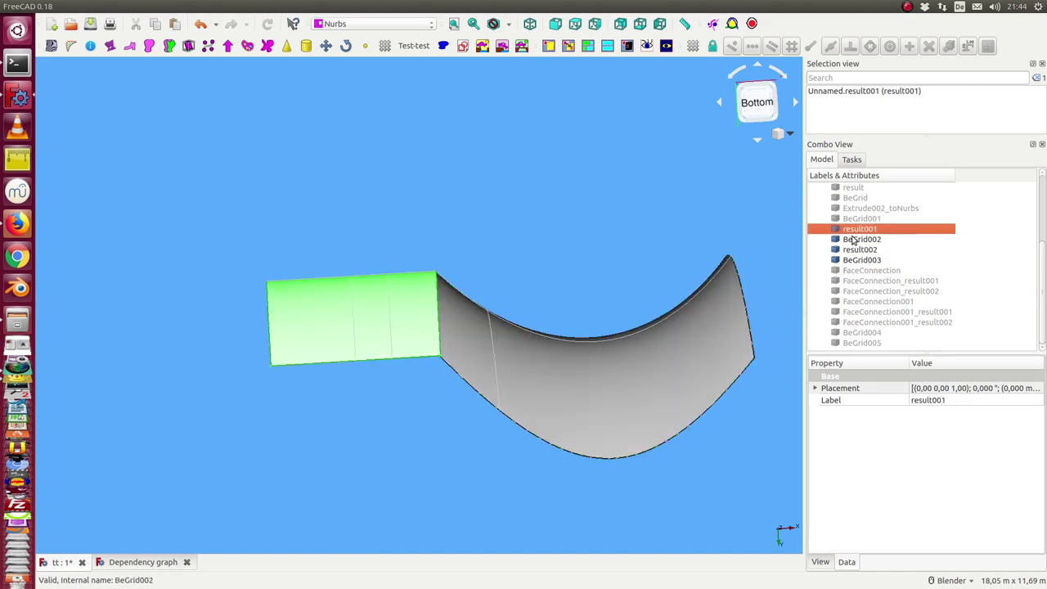
ctrl+click(857, 249)
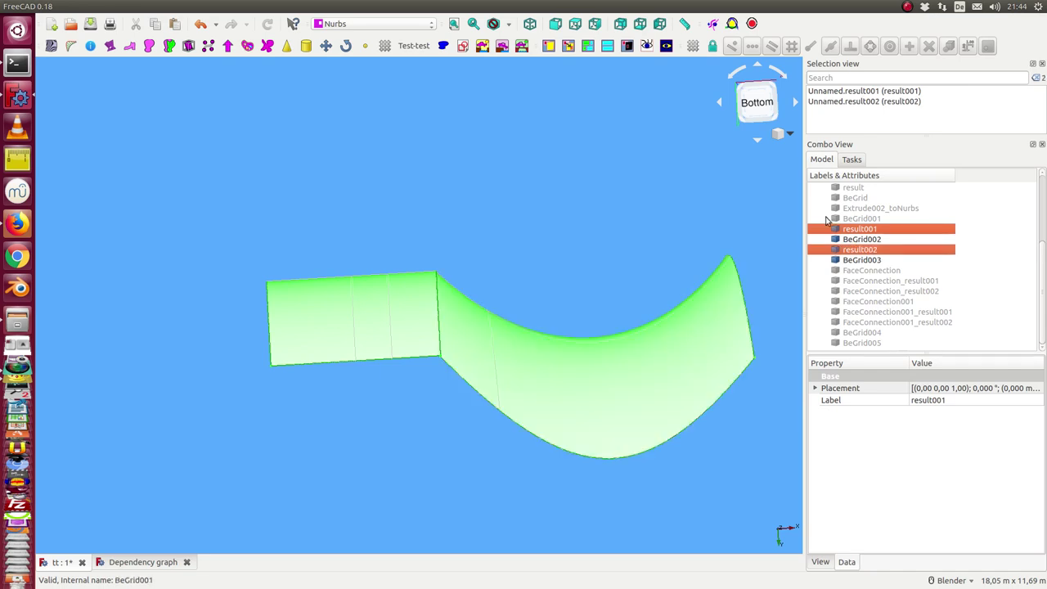
click(654, 7)
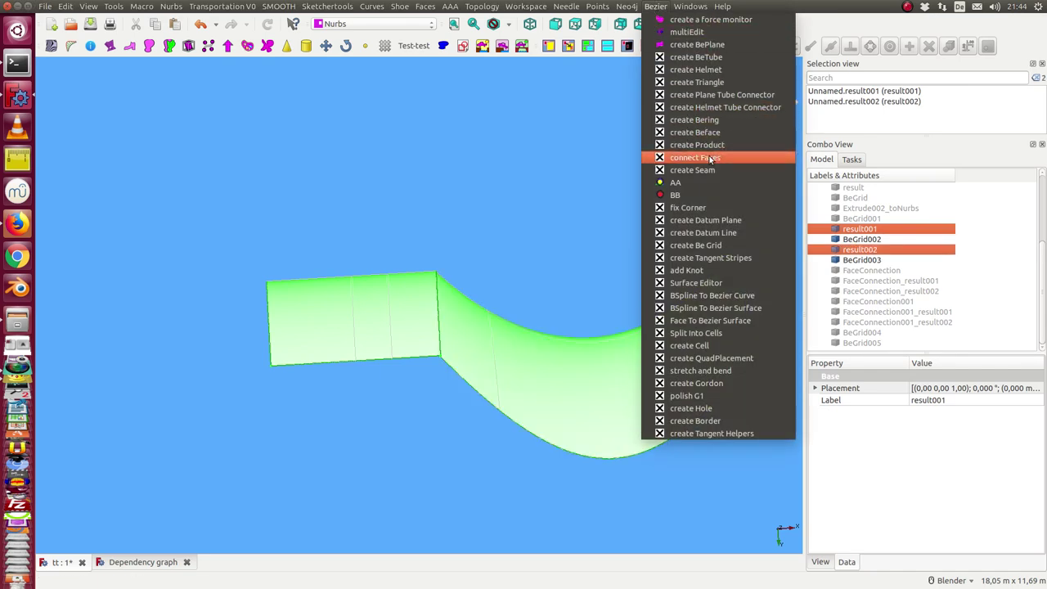
click(703, 157)
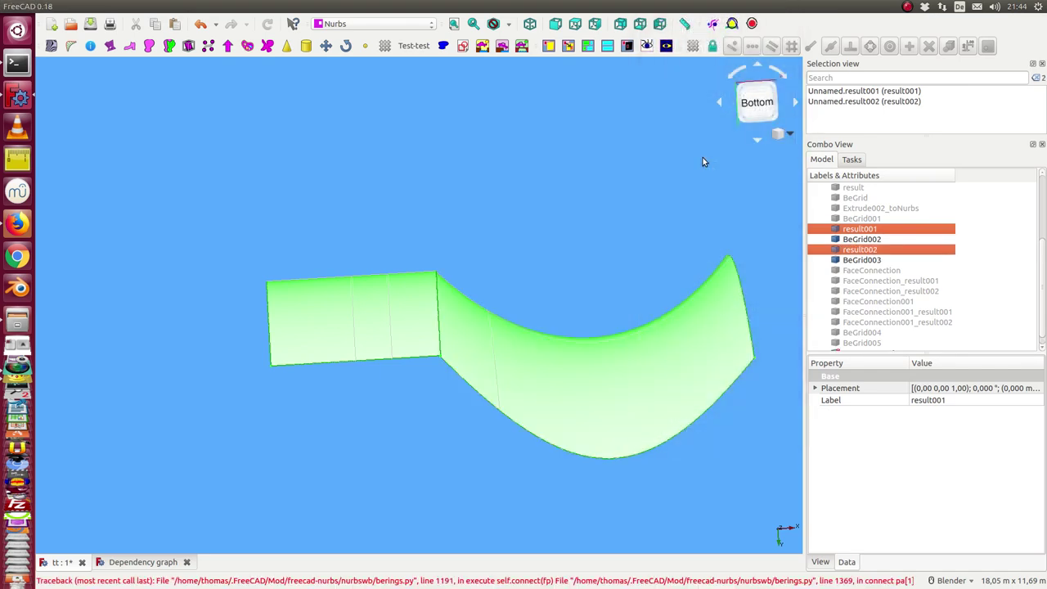
mouse_move(875, 343)
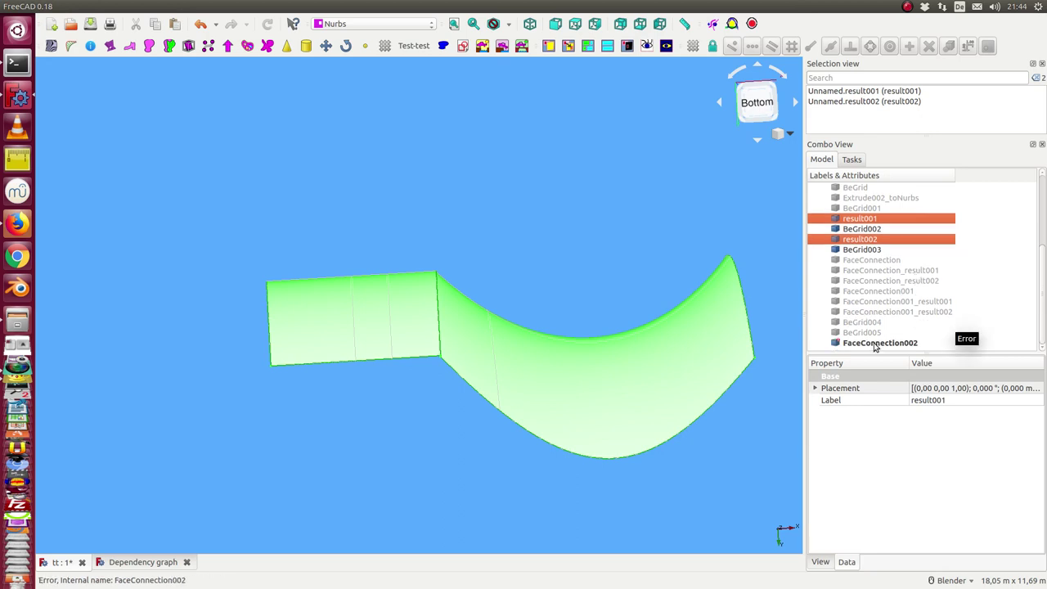
click(892, 344)
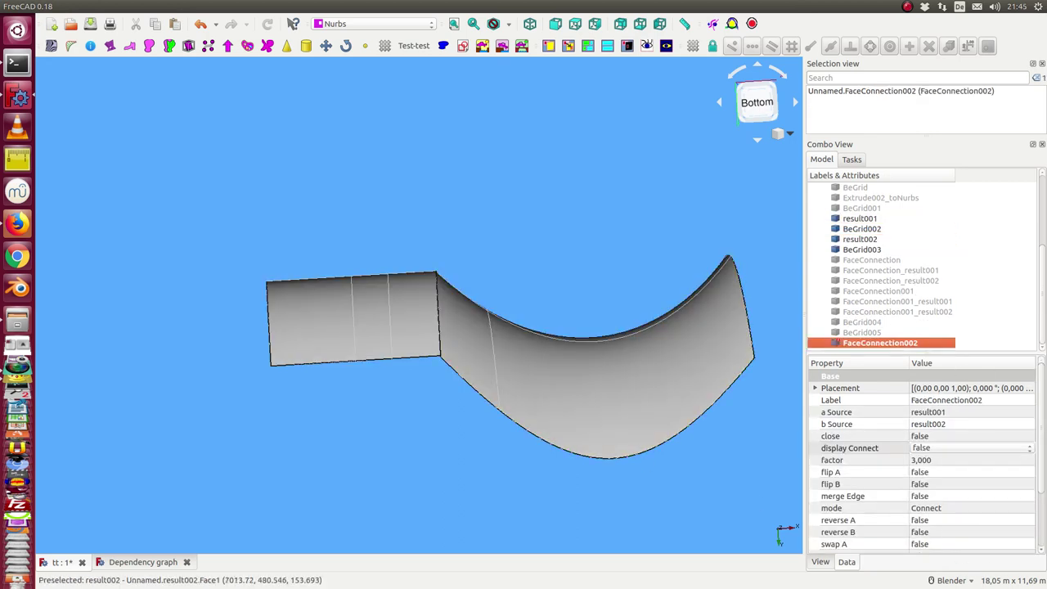
Set swap A and swap B to true on FaceConnection002.
mouse_move(533, 234)
middle_down()
mouse_move(467, 276)
mouse_move(512, 253)
middle_up()
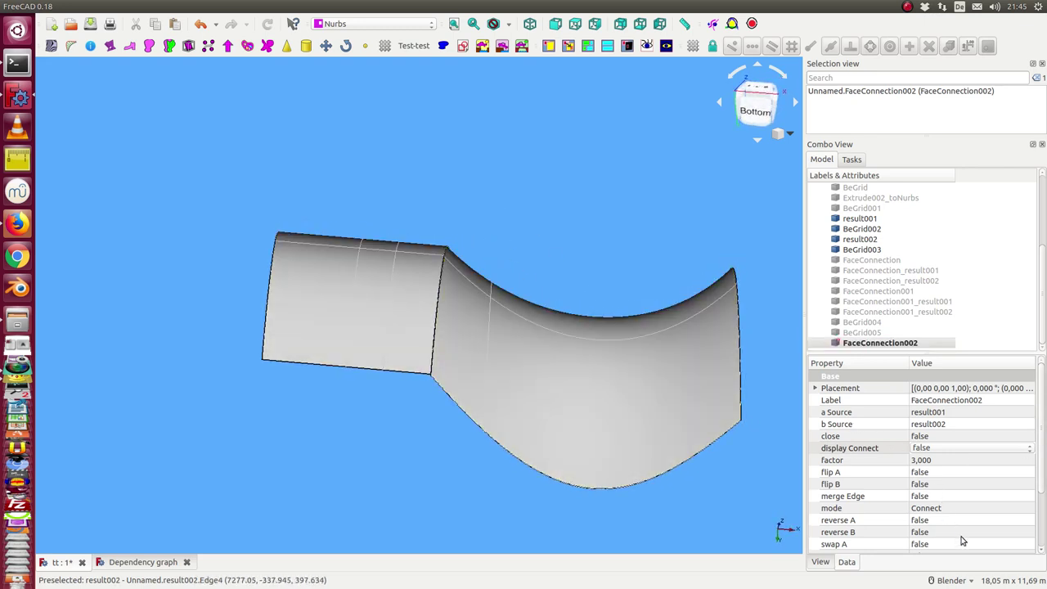
scroll(965, 536, down, 2)
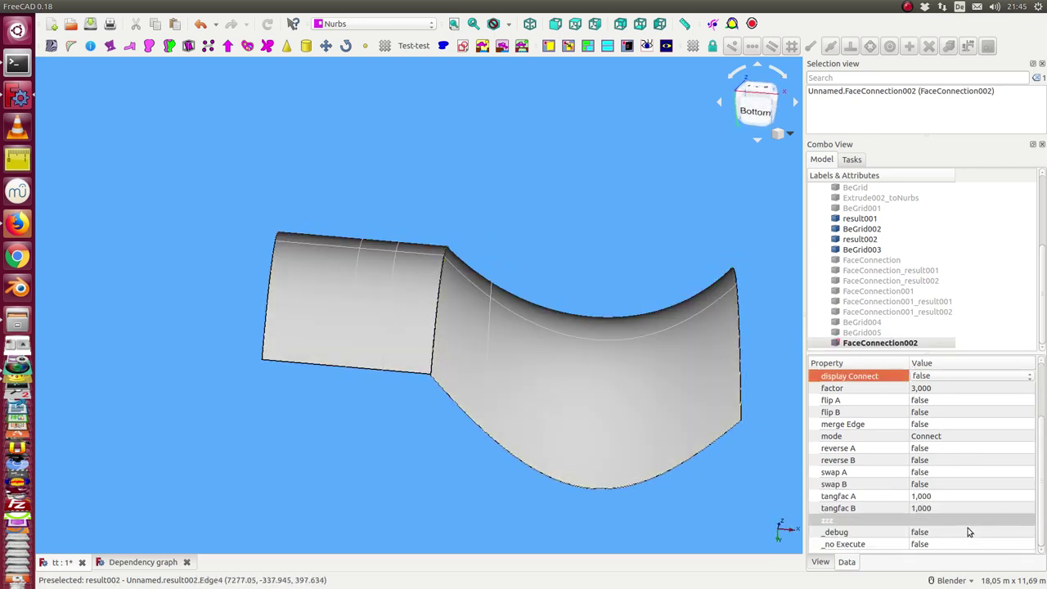
click(940, 475)
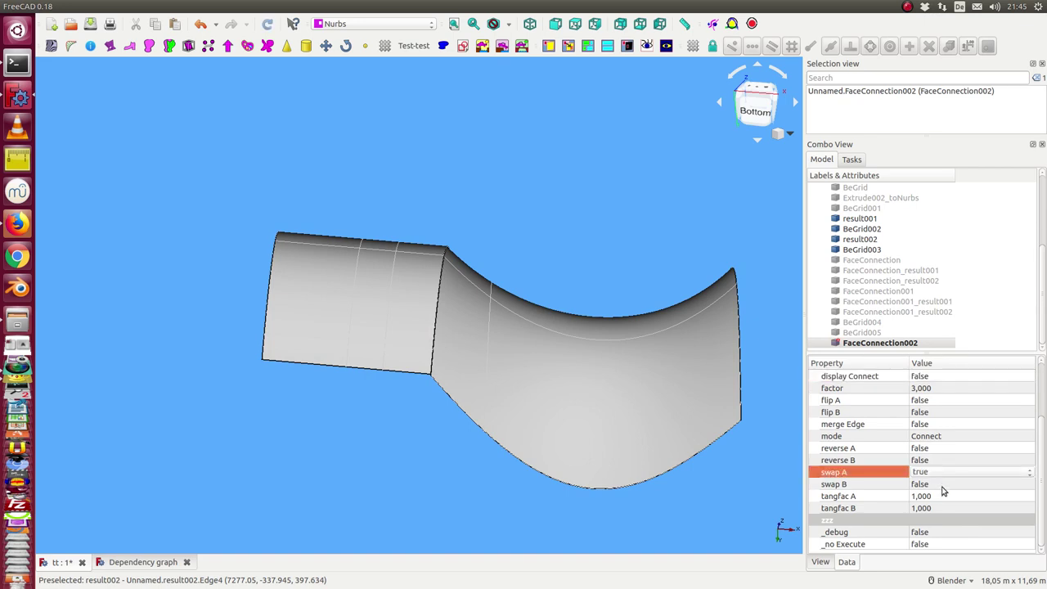
click(942, 489)
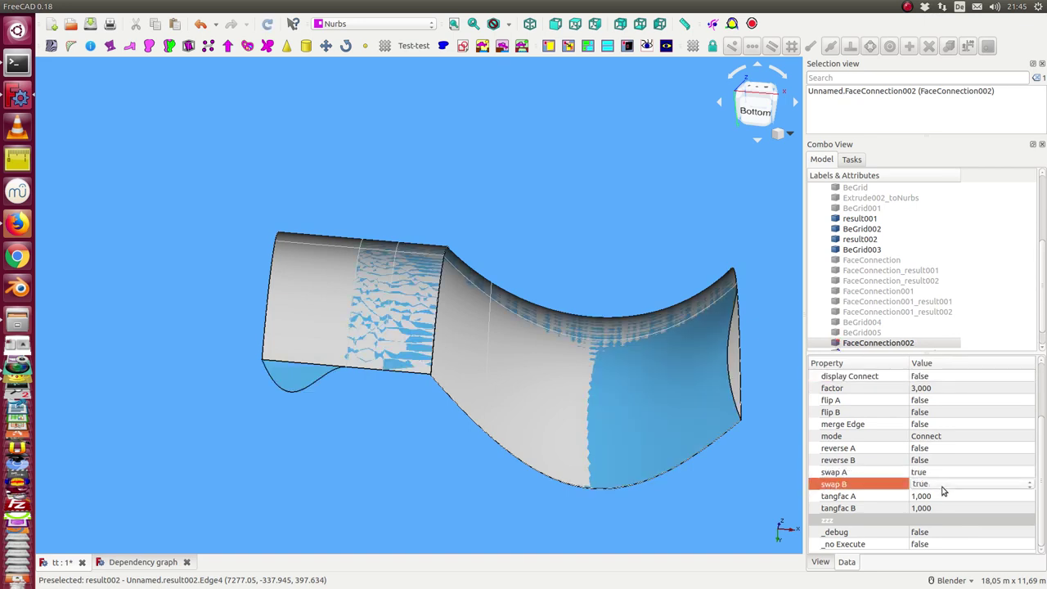
Hide the overlapping result001 patch and orbit to inspect the surfaces.
click(857, 239)
click(854, 218)
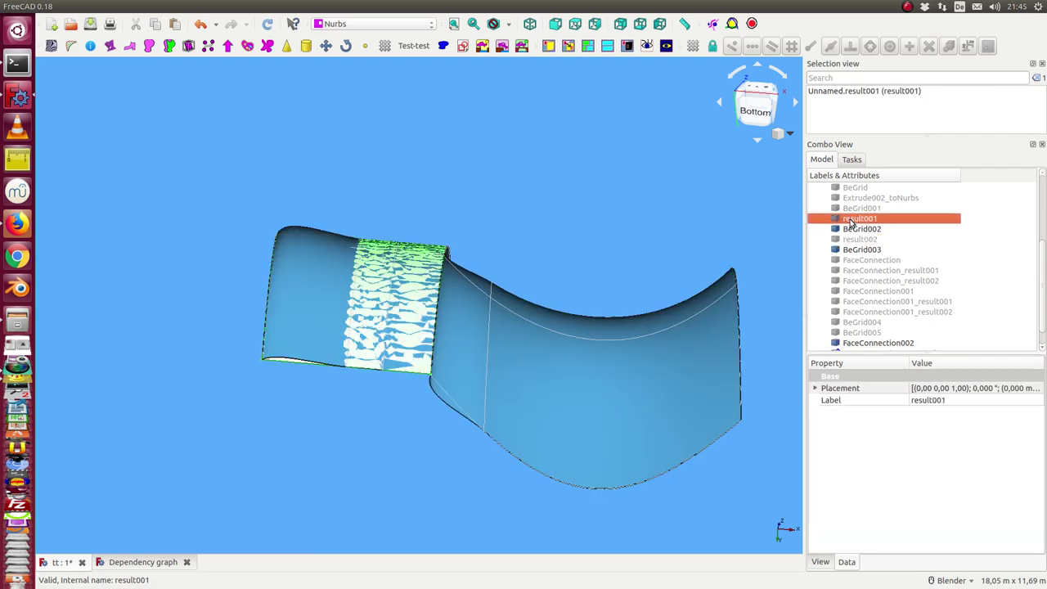
key(space)
mouse_move(561, 455)
middle_down()
mouse_move(534, 362)
mouse_move(549, 355)
mouse_move(496, 297)
mouse_move(438, 339)
middle_up()
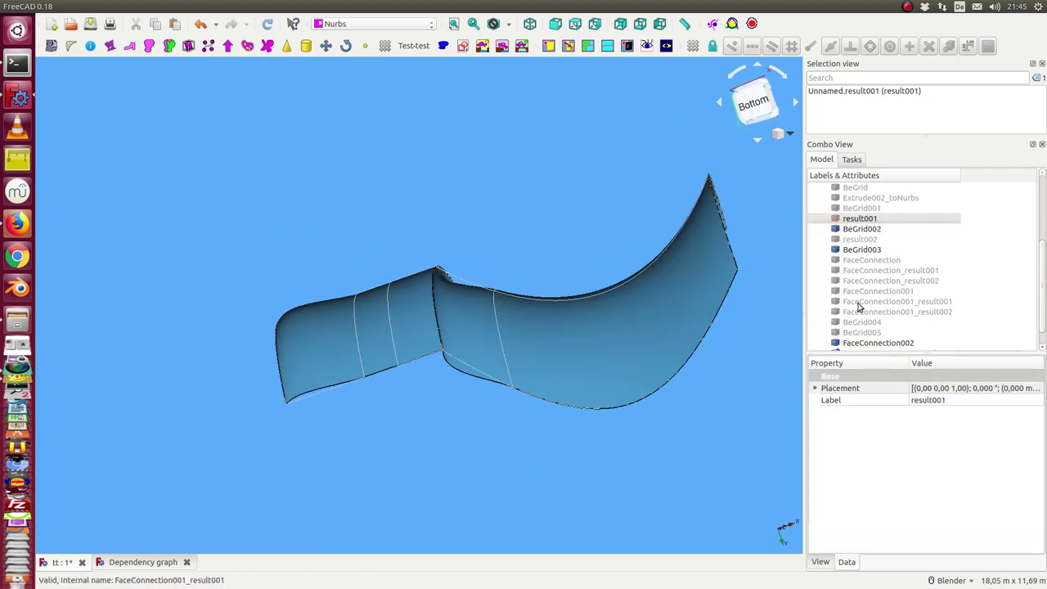
scroll(890, 322, down, 1)
Set reverse A to true on FaceConnection002 and orbit to inspect the reshaped join.
click(883, 322)
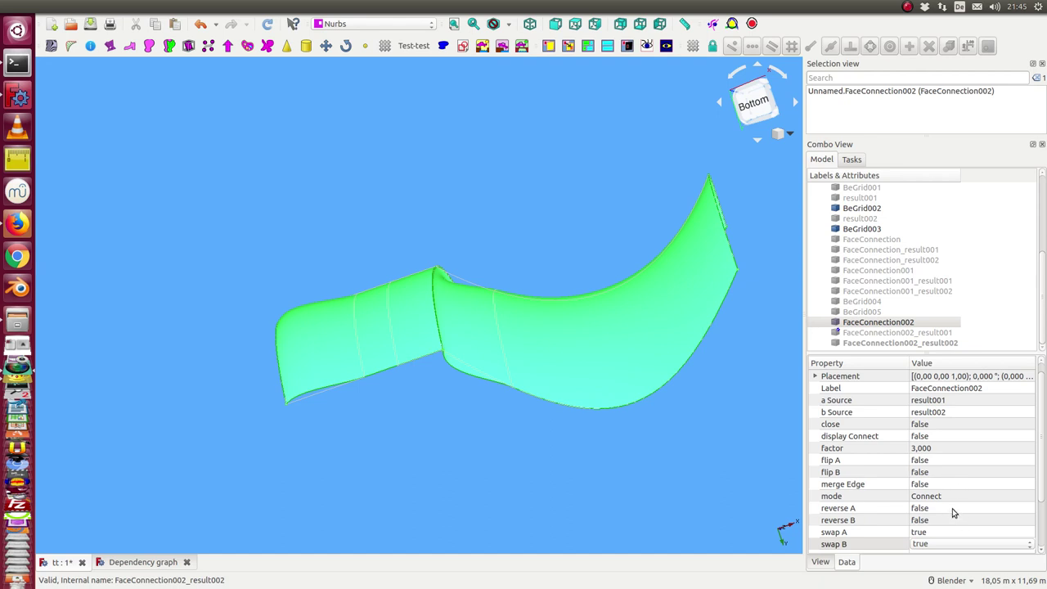
click(953, 509)
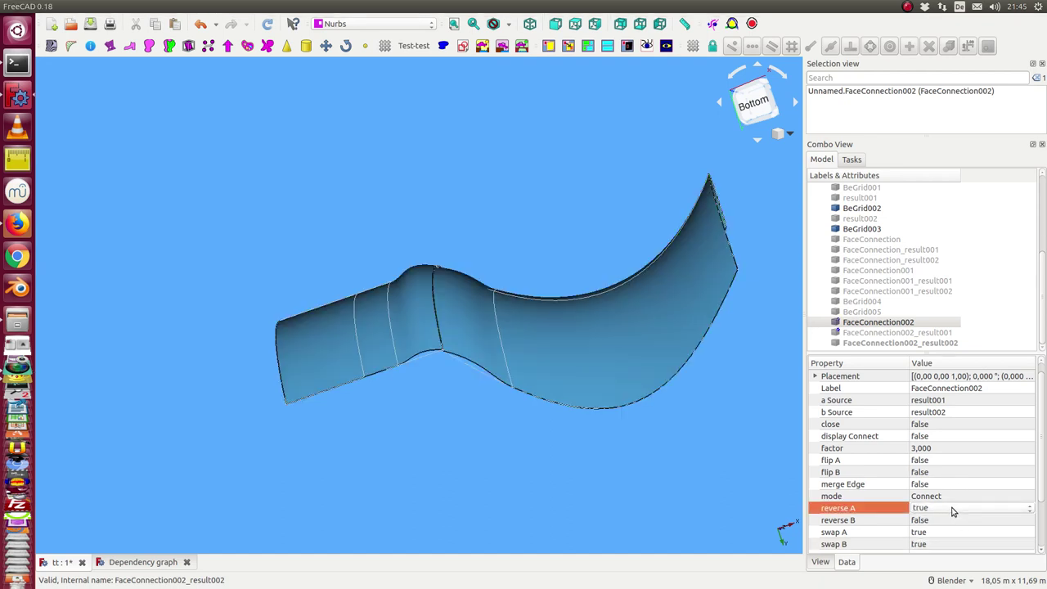
middle_drag(490, 512, 395, 409)
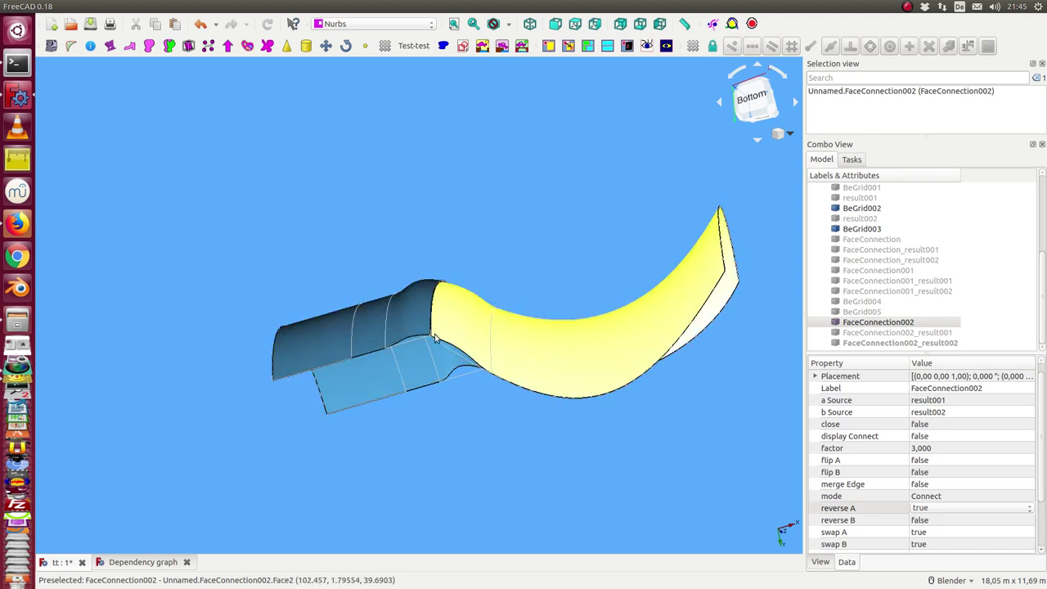
mouse_move(545, 331)
middle_down()
mouse_move(772, 456)
mouse_move(690, 493)
mouse_move(600, 283)
mouse_move(566, 312)
middle_up()
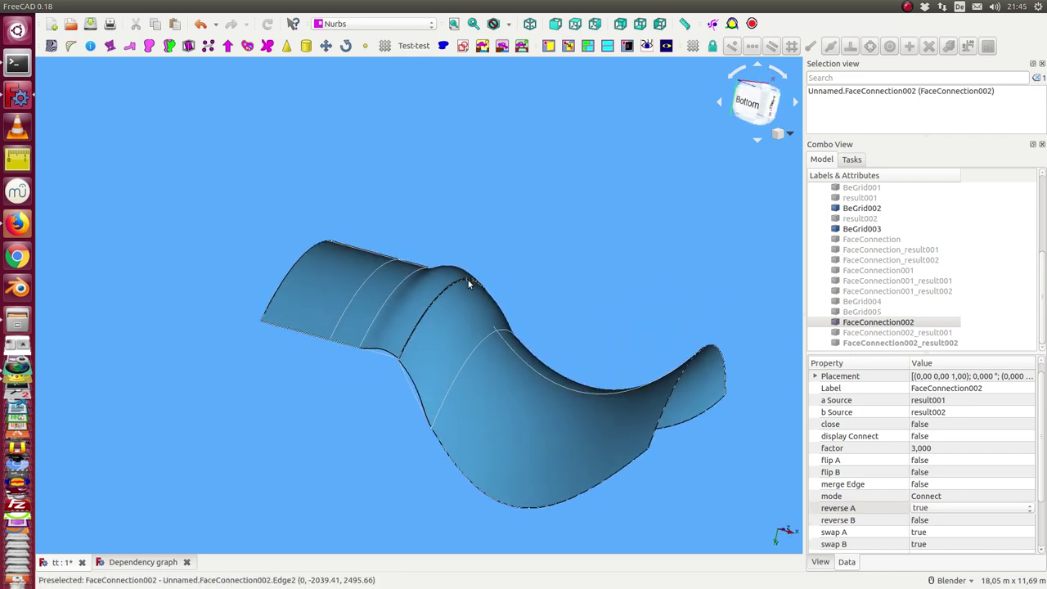
mouse_move(468, 283)
middle_down()
mouse_move(518, 289)
mouse_move(339, 302)
mouse_move(463, 299)
middle_up()
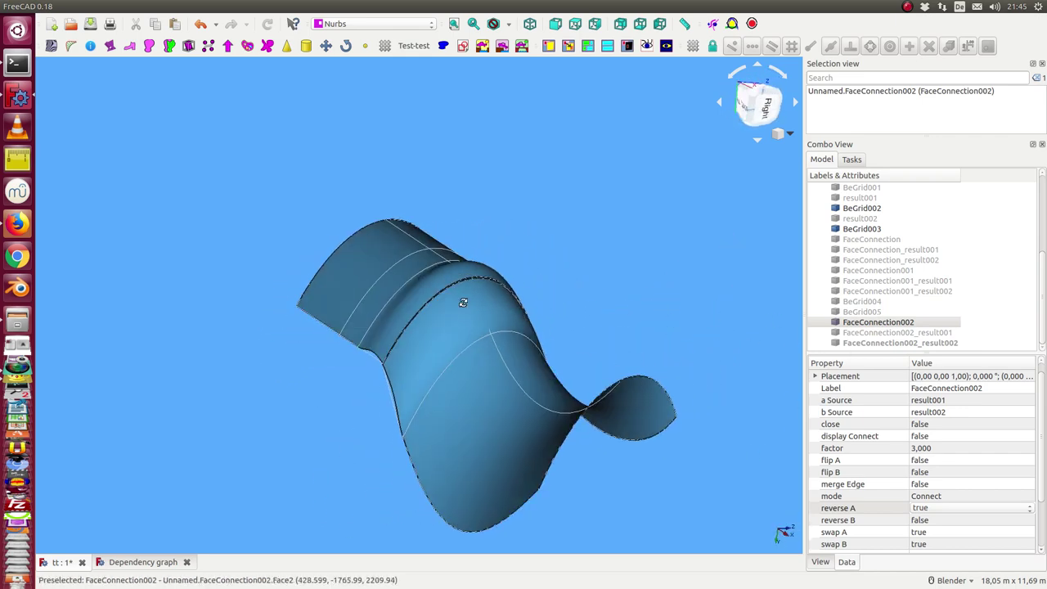
Try the Seam connection mode, then switch FaceConnection002 back to Connect.
click(951, 498)
scroll(951, 500, down, 1)
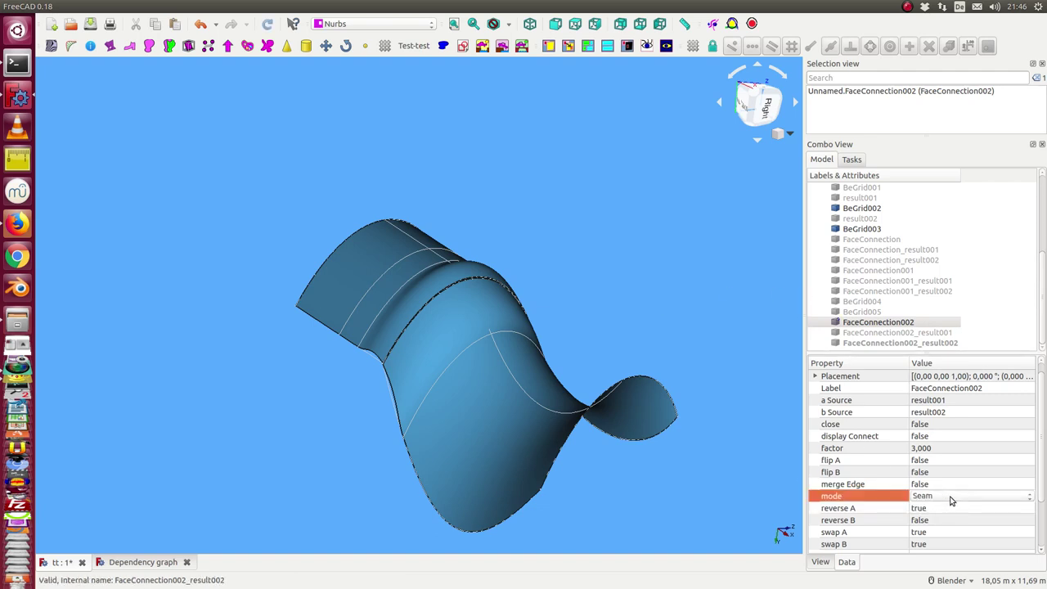
middle_drag(787, 441, 460, 352)
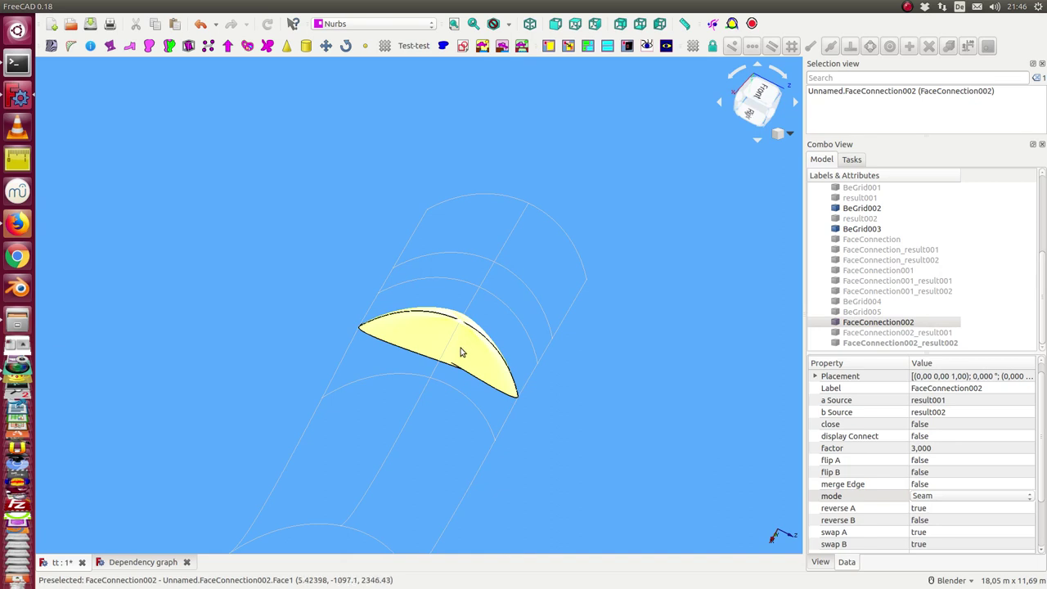
click(945, 497)
click(946, 496)
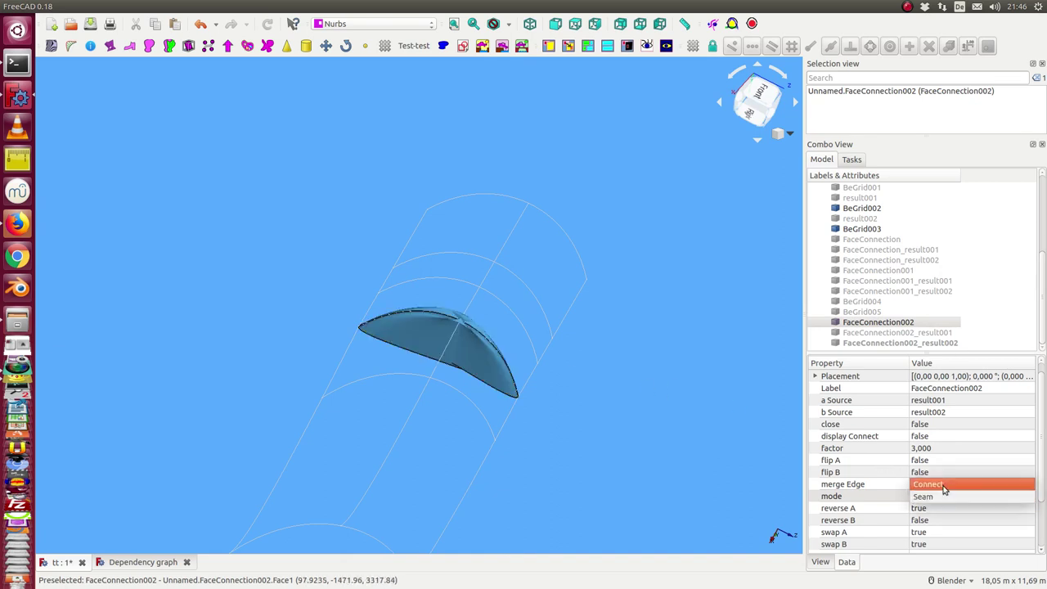
click(944, 485)
mouse_move(544, 504)
middle_down()
mouse_move(738, 402)
mouse_move(881, 520)
middle_up()
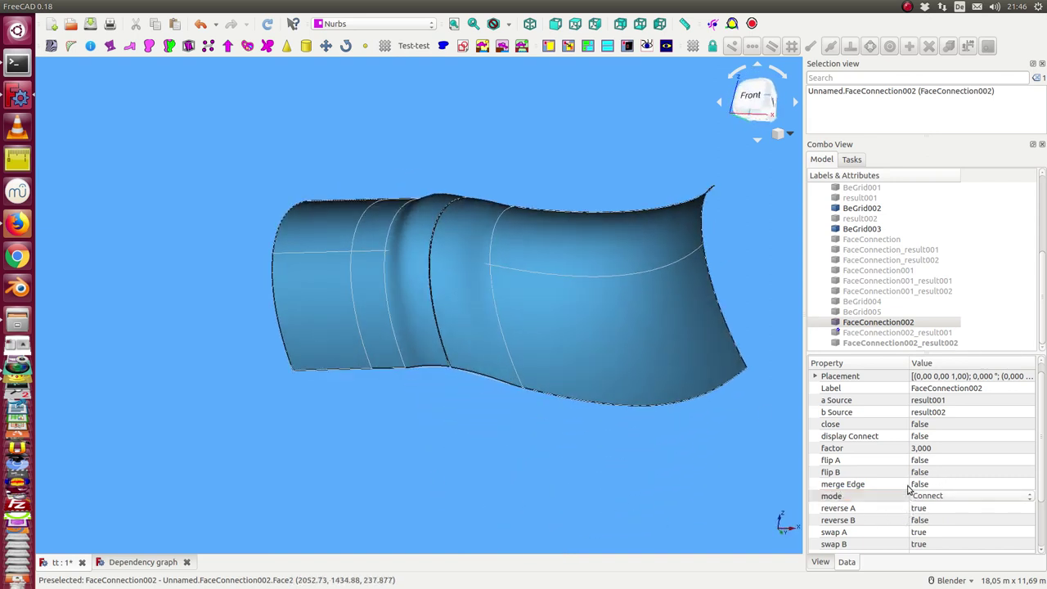
Set flip B to true, orbit to check the blend, and turn on zebra stripes.
click(972, 472)
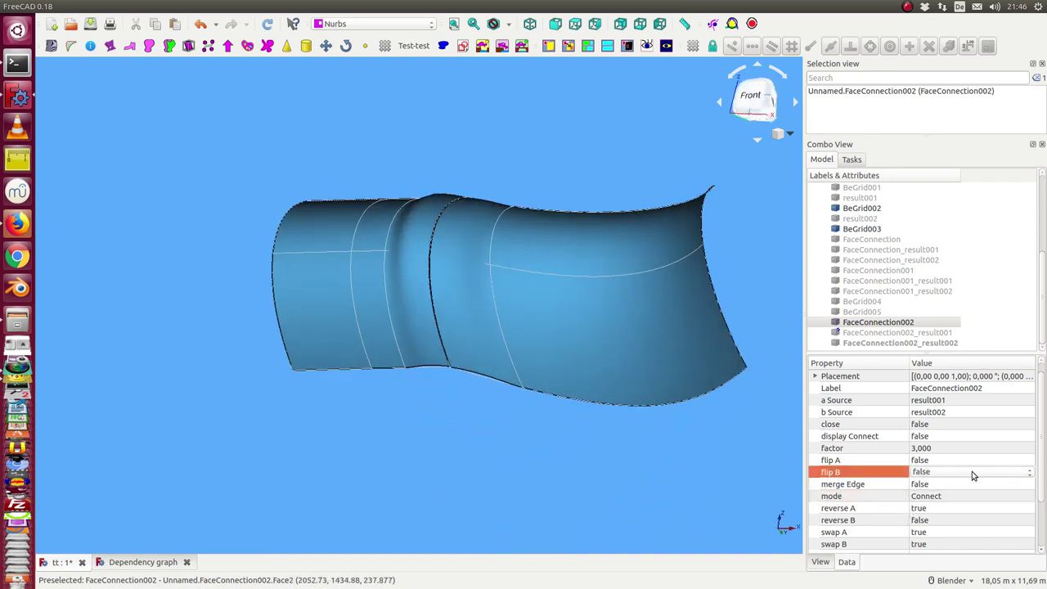
scroll(972, 472, down, 1)
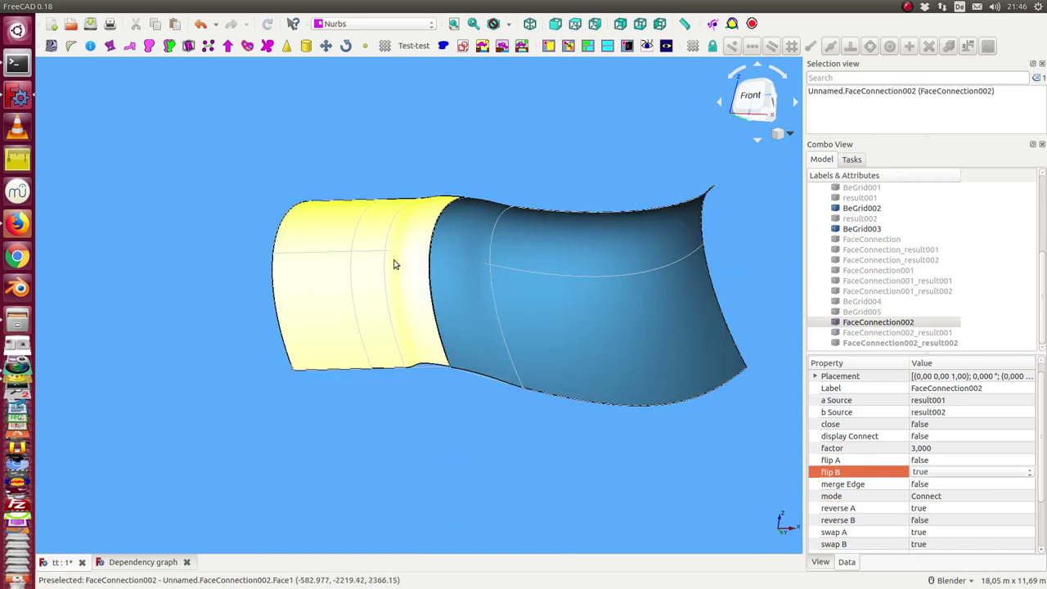
mouse_move(393, 264)
middle_down()
mouse_move(404, 414)
mouse_move(445, 386)
mouse_move(464, 226)
middle_up()
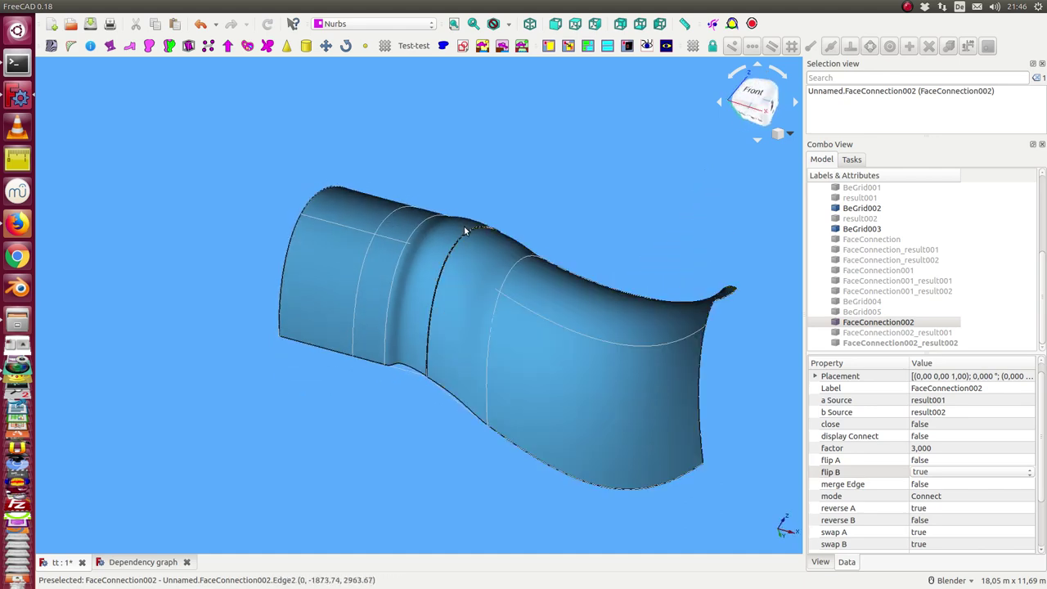
mouse_move(527, 227)
middle_down()
mouse_move(470, 309)
mouse_move(504, 335)
mouse_move(523, 325)
mouse_move(521, 234)
mouse_move(467, 416)
mouse_move(492, 442)
mouse_move(450, 369)
mouse_move(464, 424)
mouse_move(503, 385)
middle_up()
scroll(492, 442, up, 3)
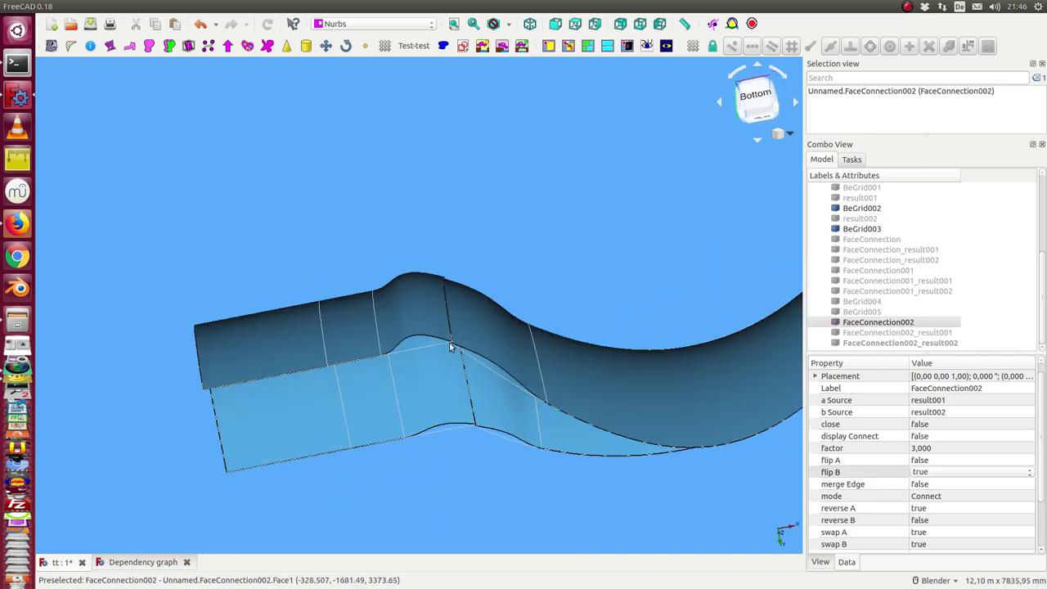
mouse_move(460, 323)
middle_down()
mouse_move(442, 404)
mouse_move(491, 389)
middle_up()
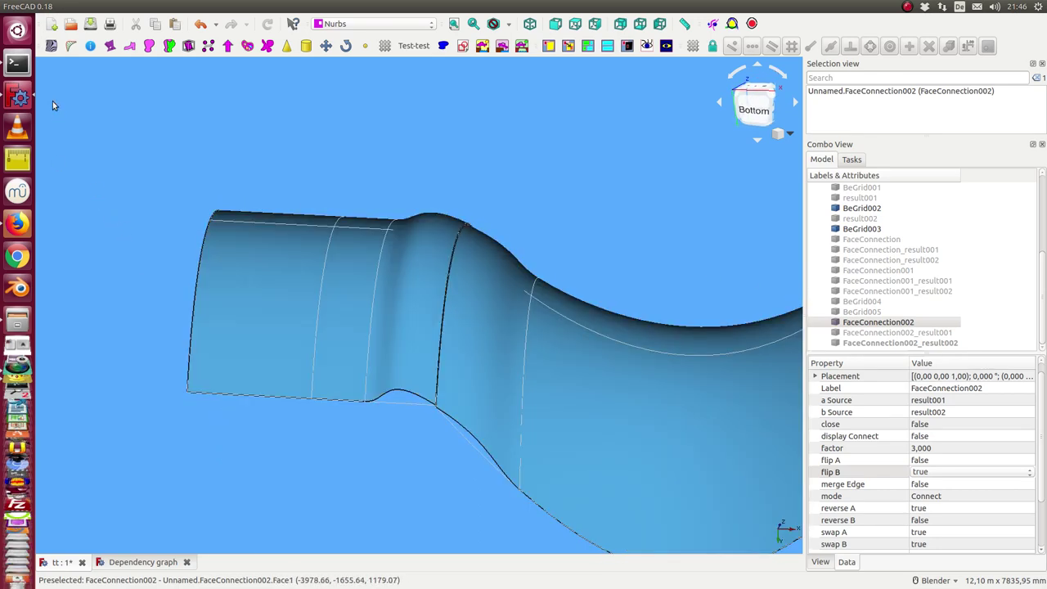
click(51, 46)
Set FaceConnection002's merge Edge to true and orbit to inspect stripes across the join.
mouse_move(363, 490)
middle_down()
mouse_move(355, 544)
mouse_move(370, 515)
middle_up()
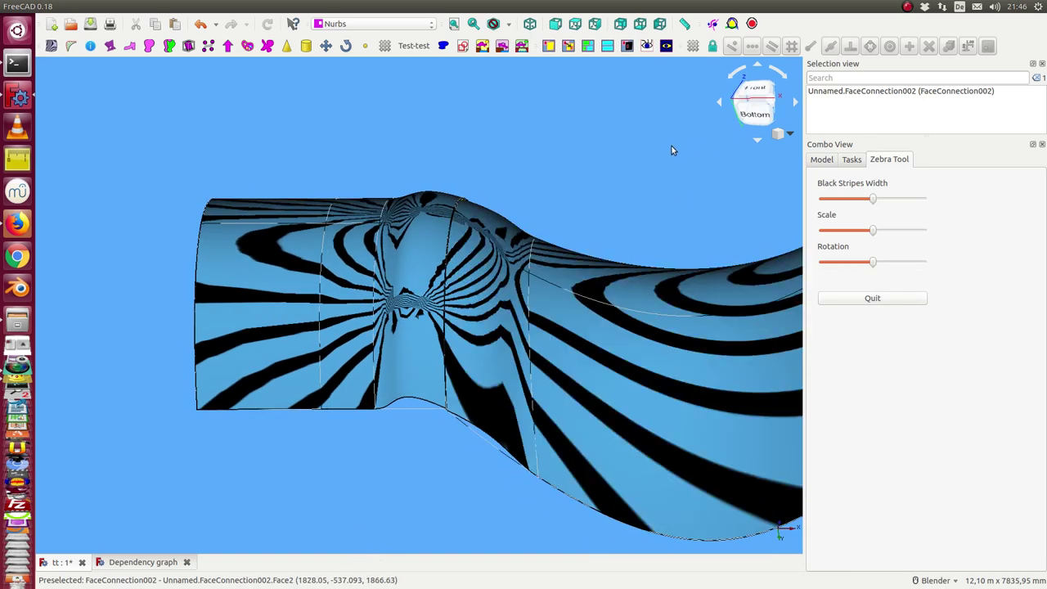
click(822, 159)
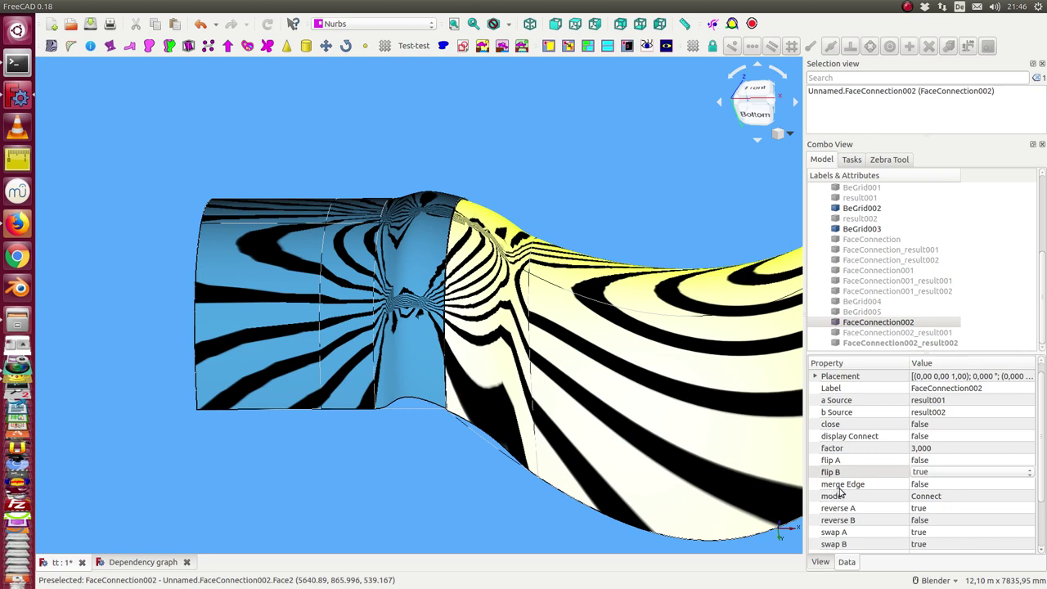
click(974, 484)
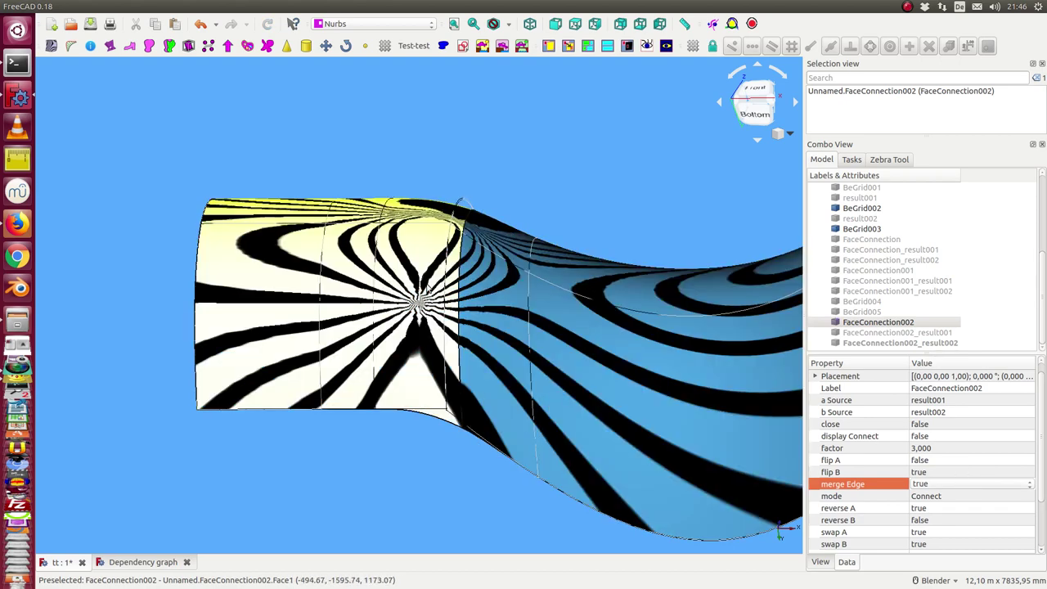
middle_drag(461, 308, 438, 277)
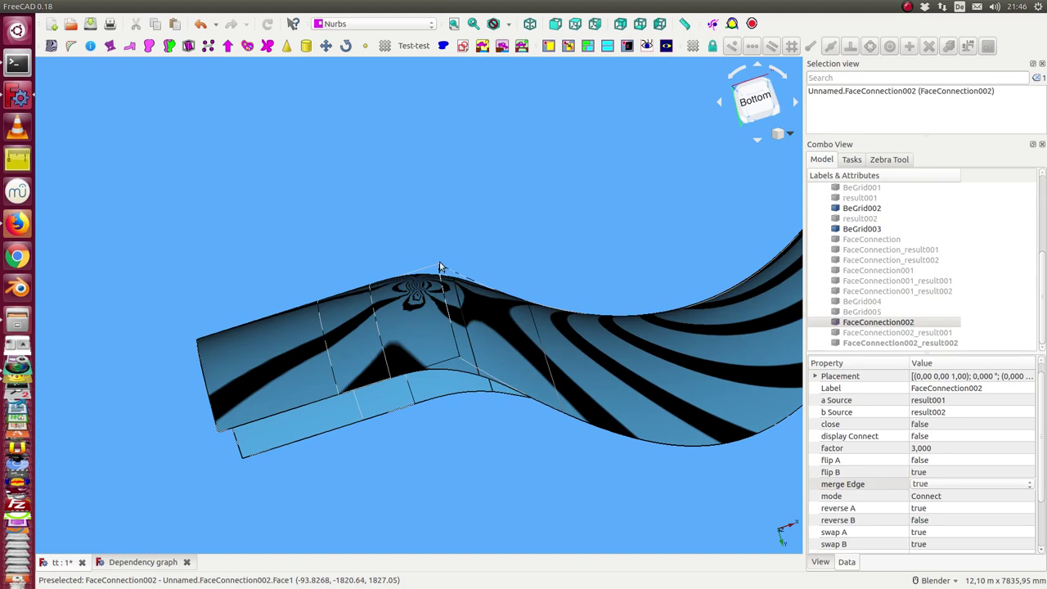
middle_drag(439, 268, 467, 269)
scroll(876, 238, up, 2)
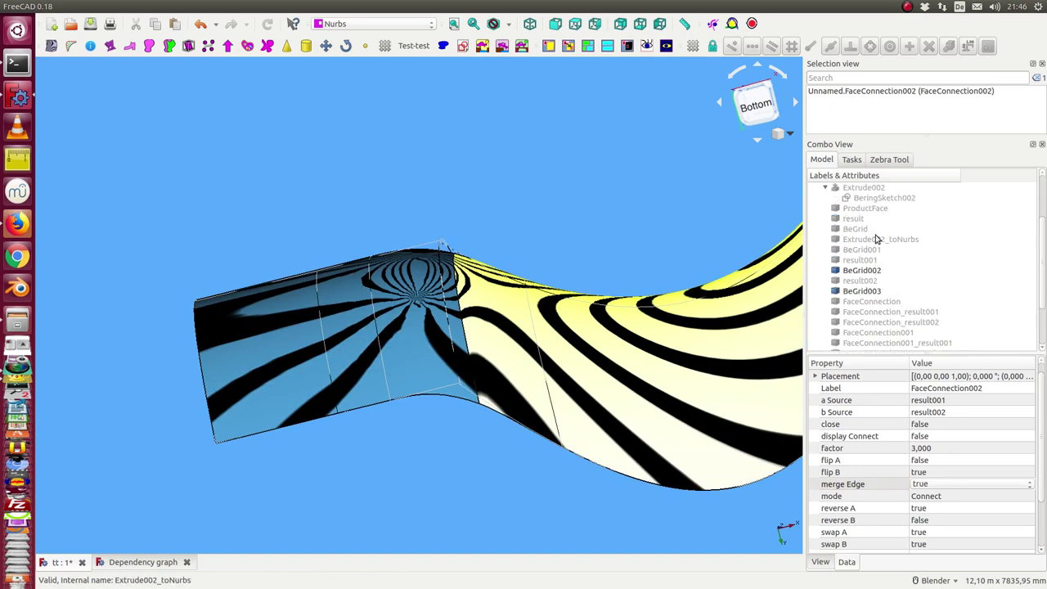
Select BeringSketch002 to view its profile curve on the surface.
click(884, 197)
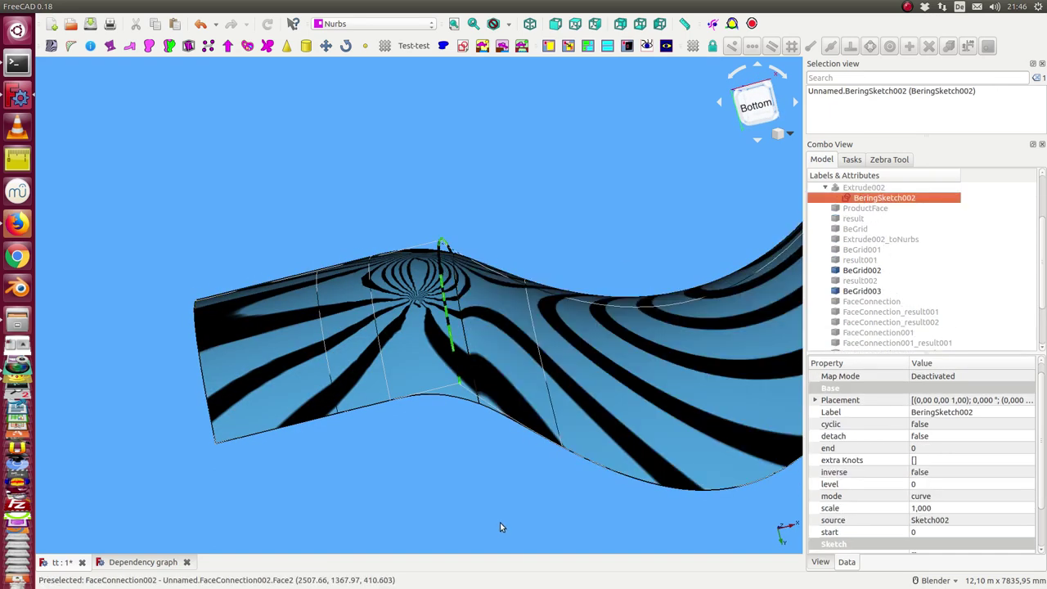
mouse_move(502, 526)
middle_down()
mouse_move(423, 489)
mouse_move(474, 539)
middle_up()
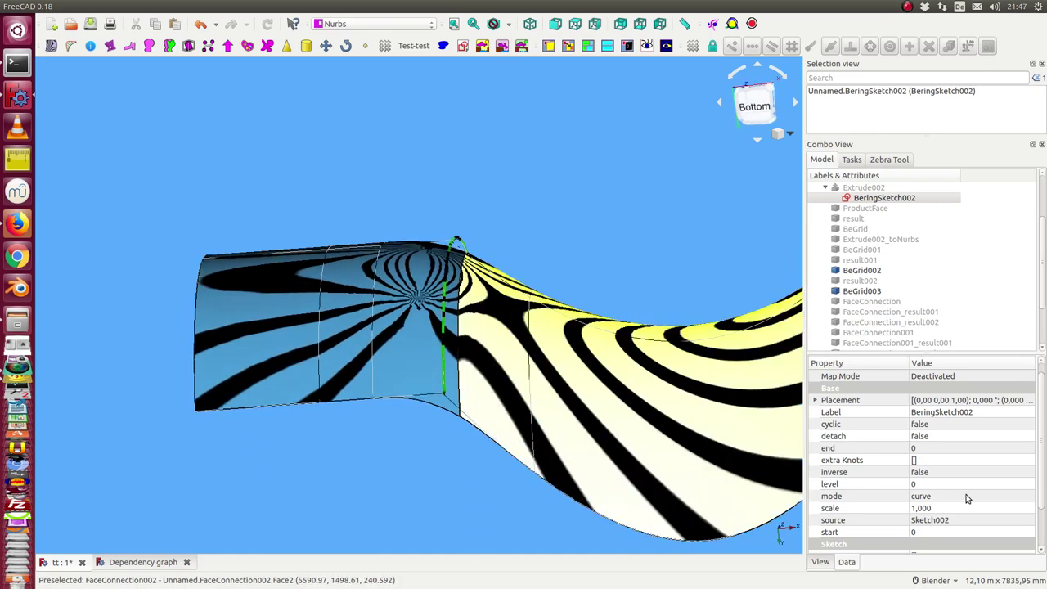
scroll(883, 289, down, 2)
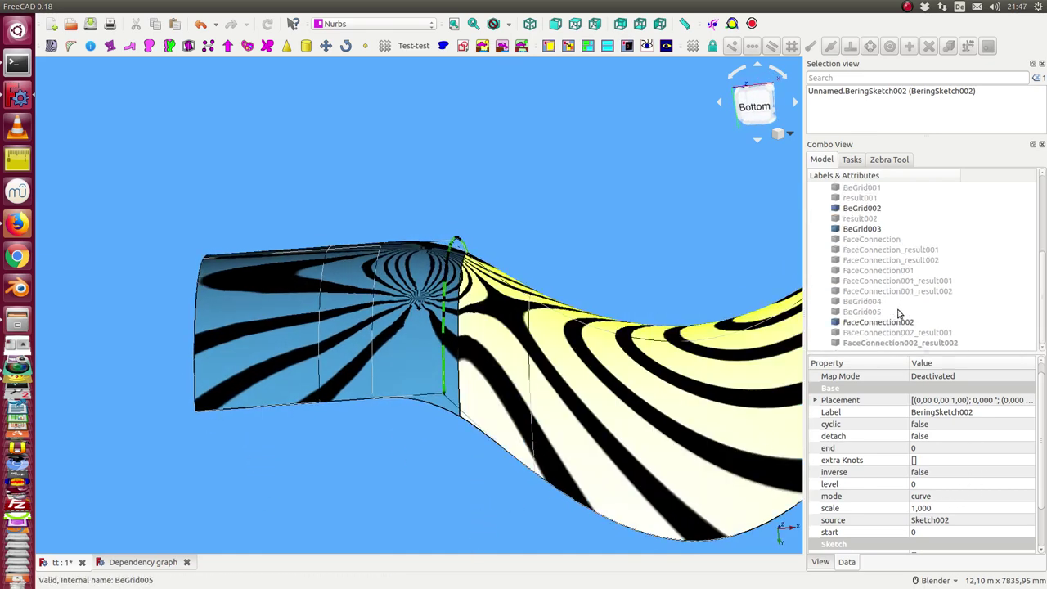
Set FaceConnection002's merge Edge back to false and view the whole striped surface.
click(880, 322)
click(955, 486)
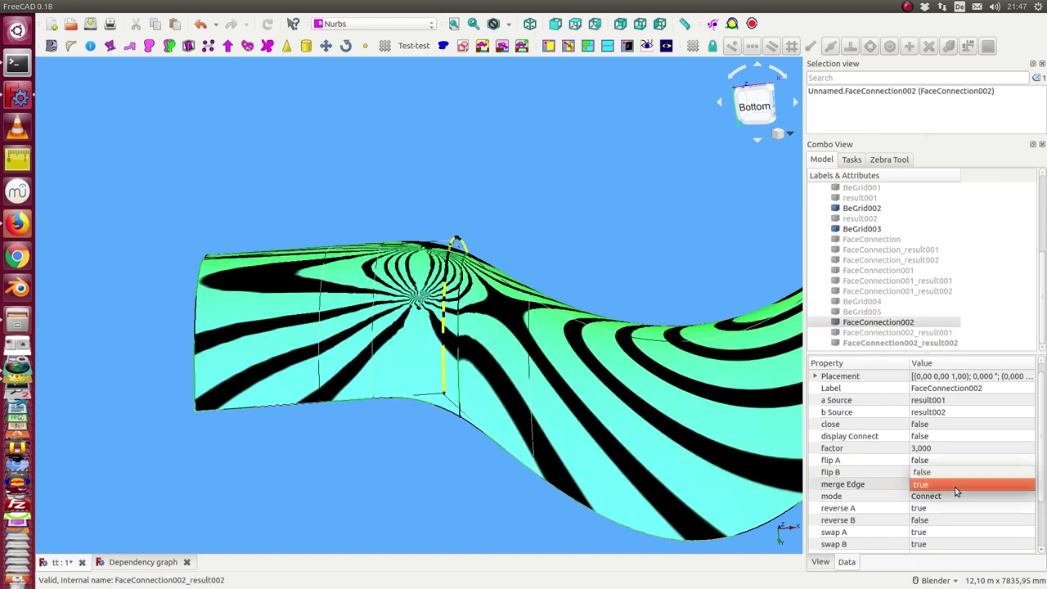
click(952, 482)
click(947, 480)
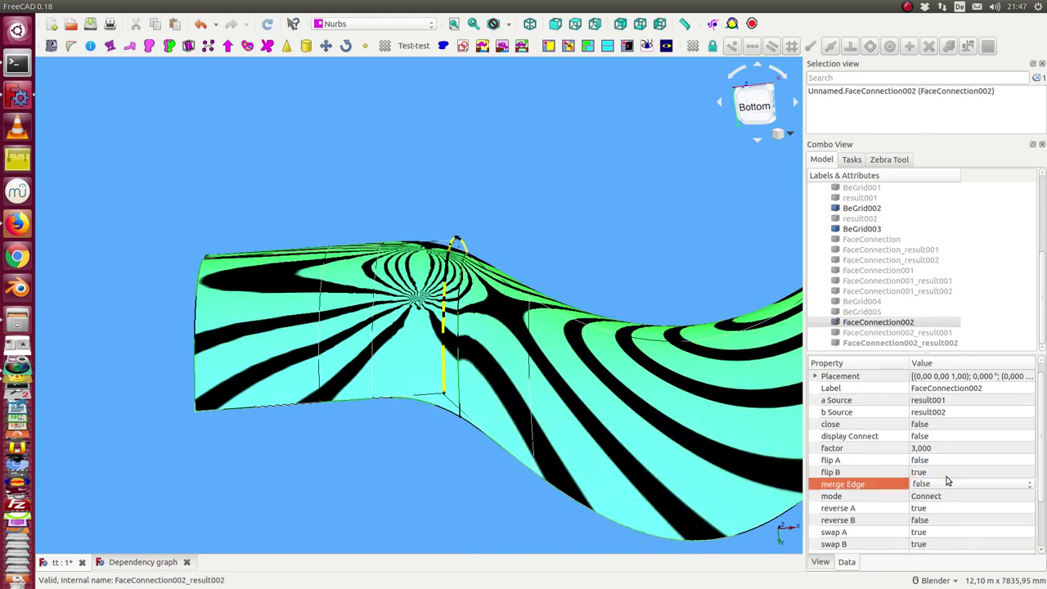
mouse_move(409, 270)
middle_down()
mouse_move(399, 358)
mouse_move(596, 390)
mouse_move(608, 519)
mouse_move(369, 473)
mouse_move(311, 510)
middle_up()
scroll(357, 535, down, 4)
mouse_move(358, 535)
middle_down()
mouse_move(428, 510)
mouse_move(462, 516)
middle_up()
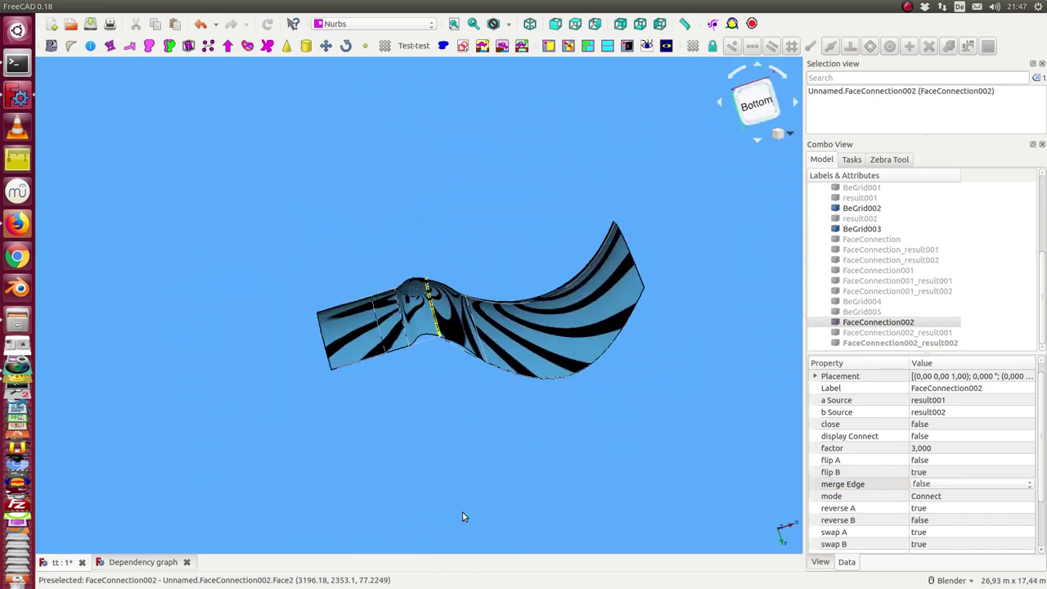